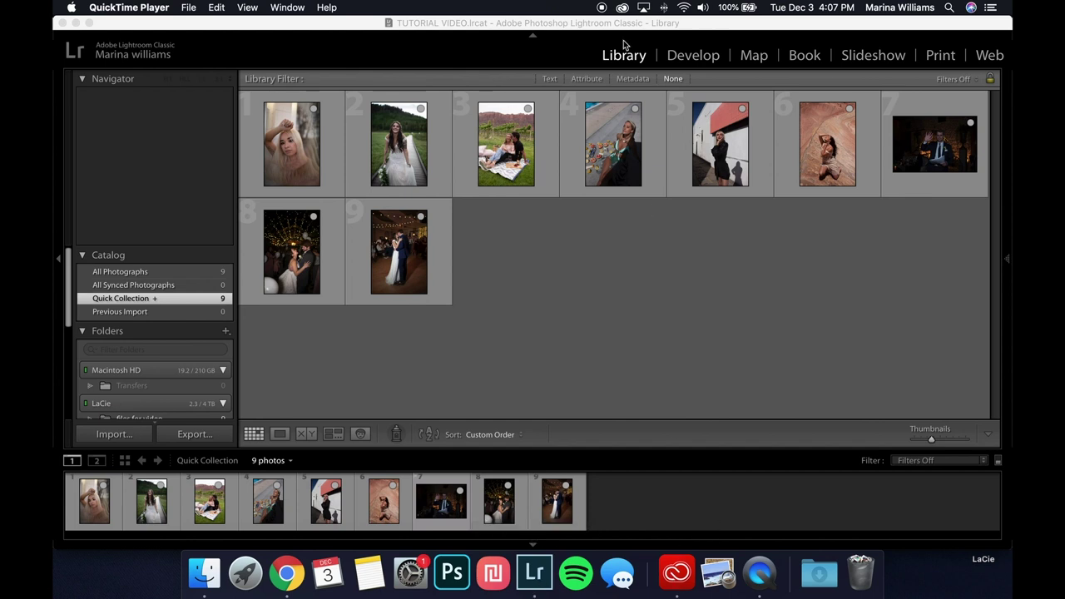
Switch to Creative Cloud, check the available app updates, and open Lightroom Classic from the Photography category.
left_click(623, 8)
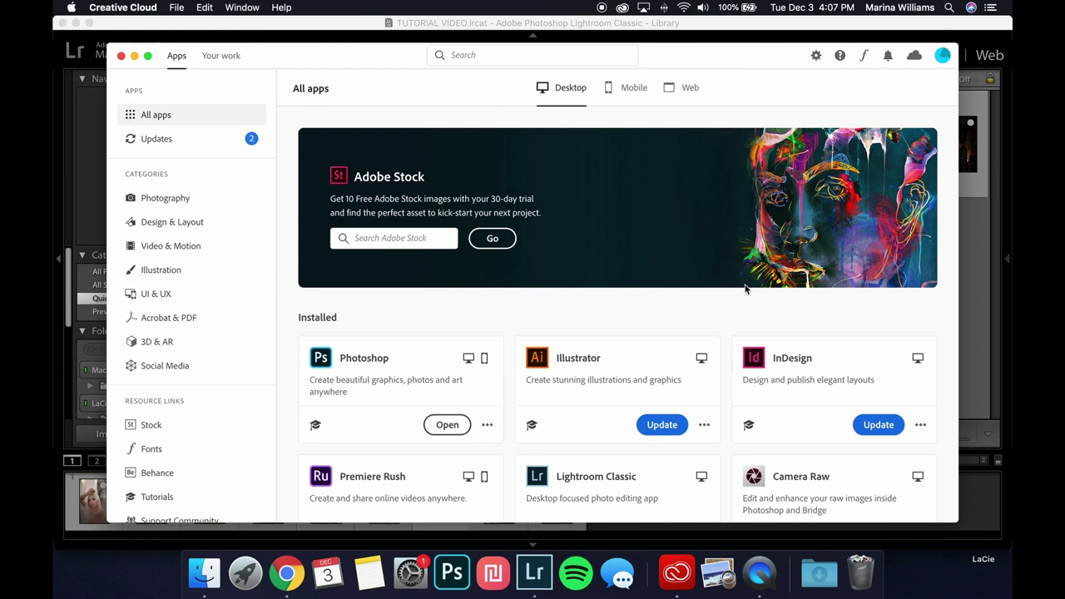
left_click(158, 141)
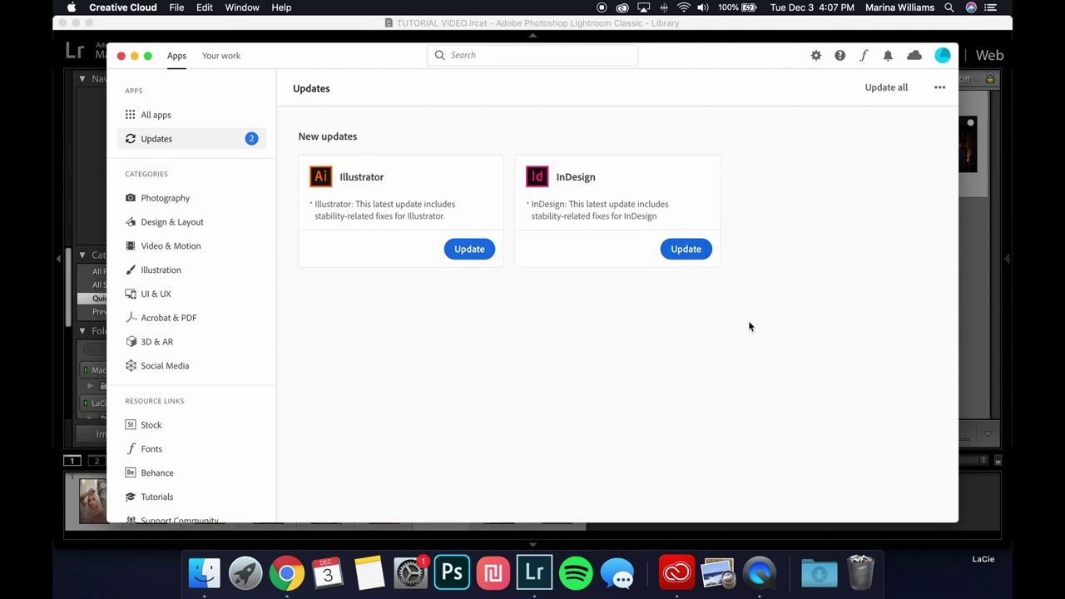
left_click(159, 197)
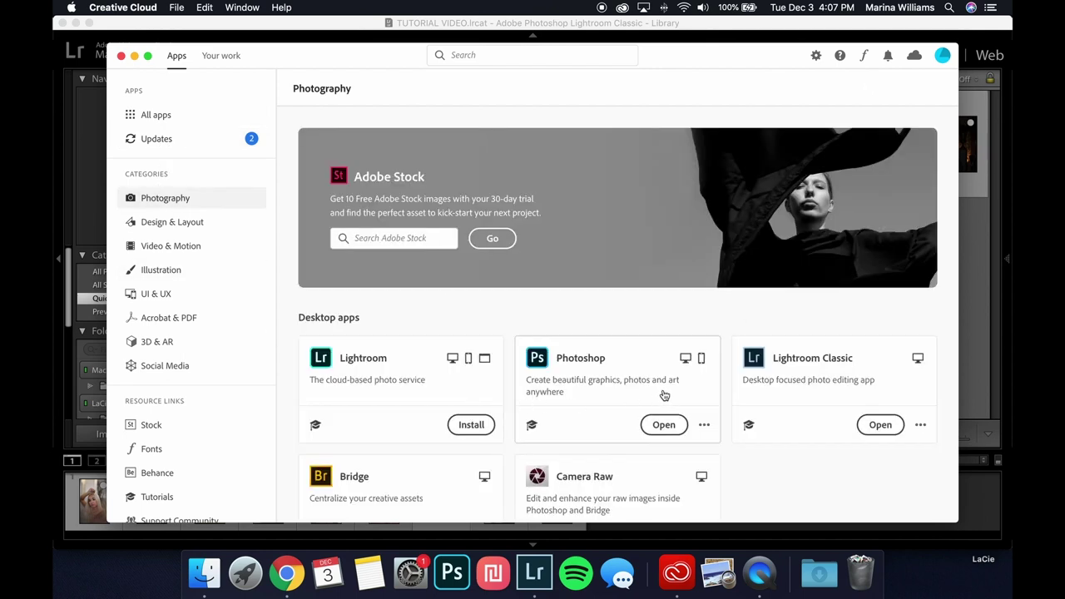
scroll(797, 397, "down", 2)
scroll(797, 397, "down", 2)
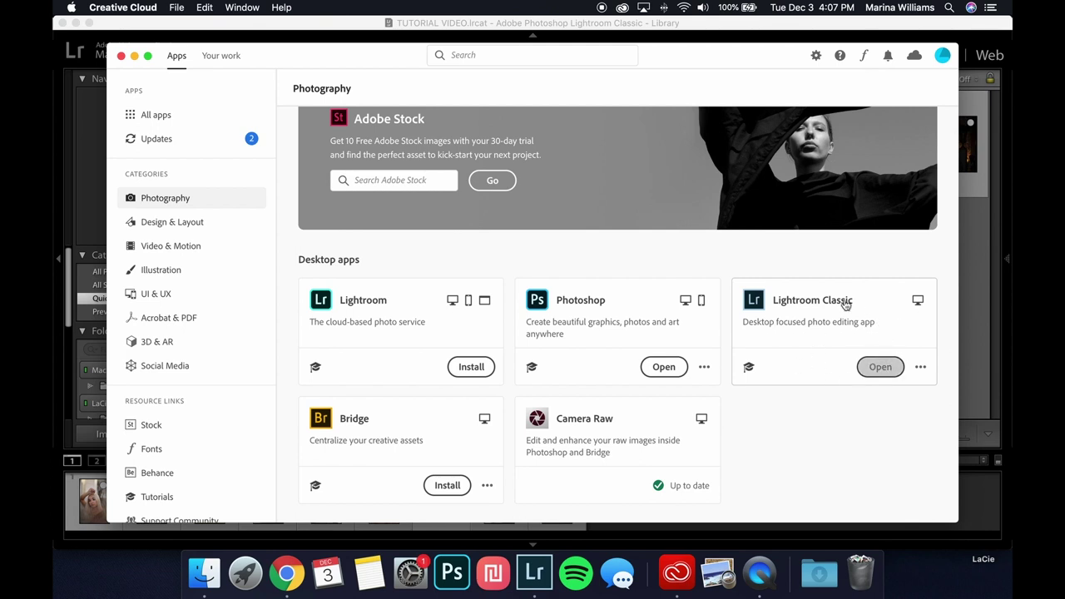
left_click(881, 363)
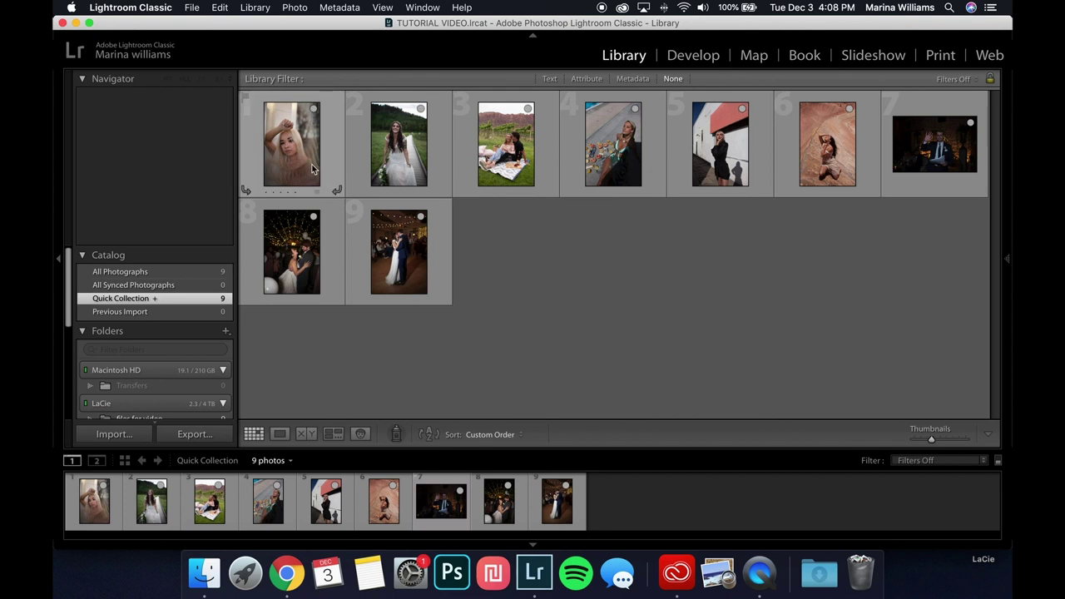
Open the first photo, the blonde woman's portrait, in the Develop module with the presets list expanded.
double_click(289, 141)
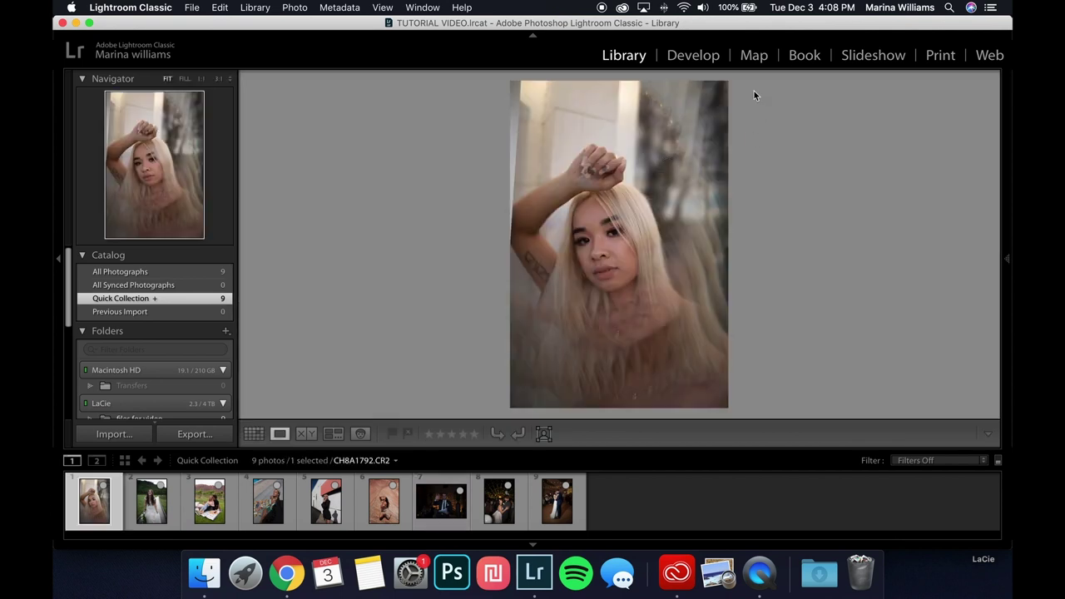
left_click(693, 56)
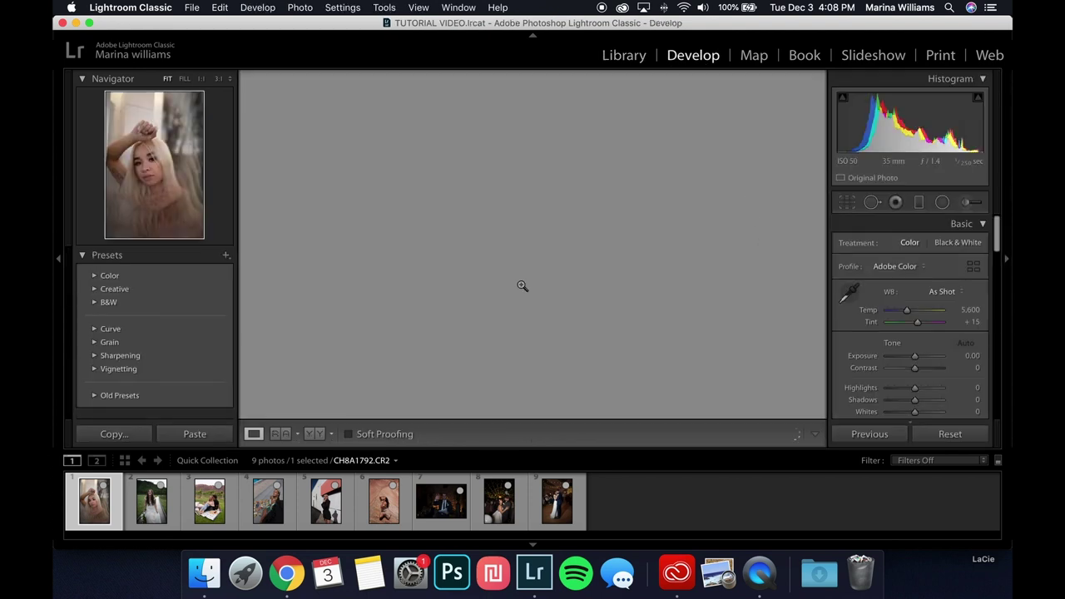
left_click(83, 256)
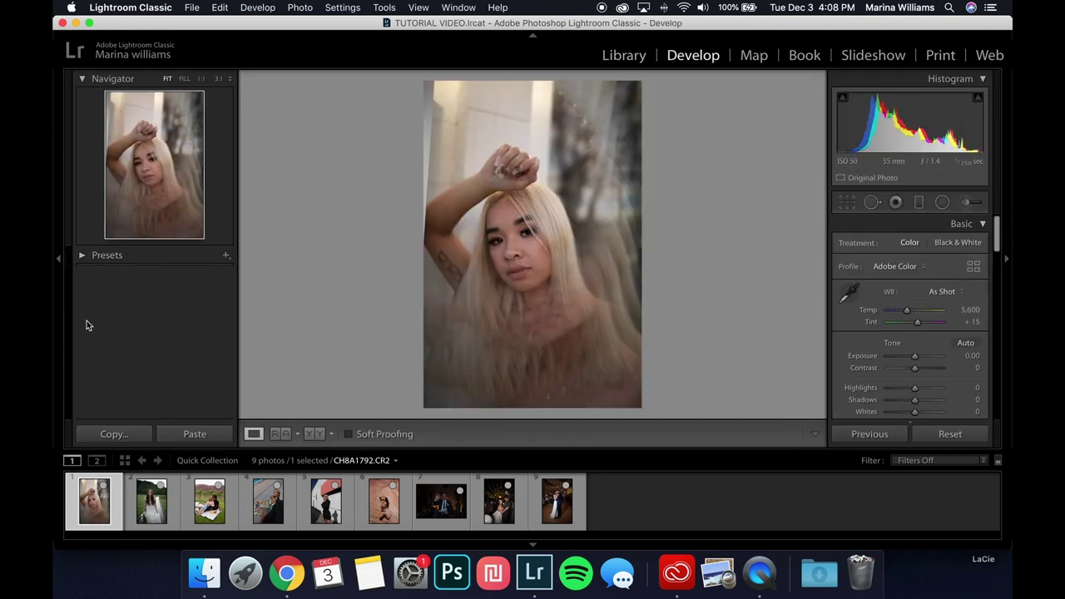
left_click(83, 256)
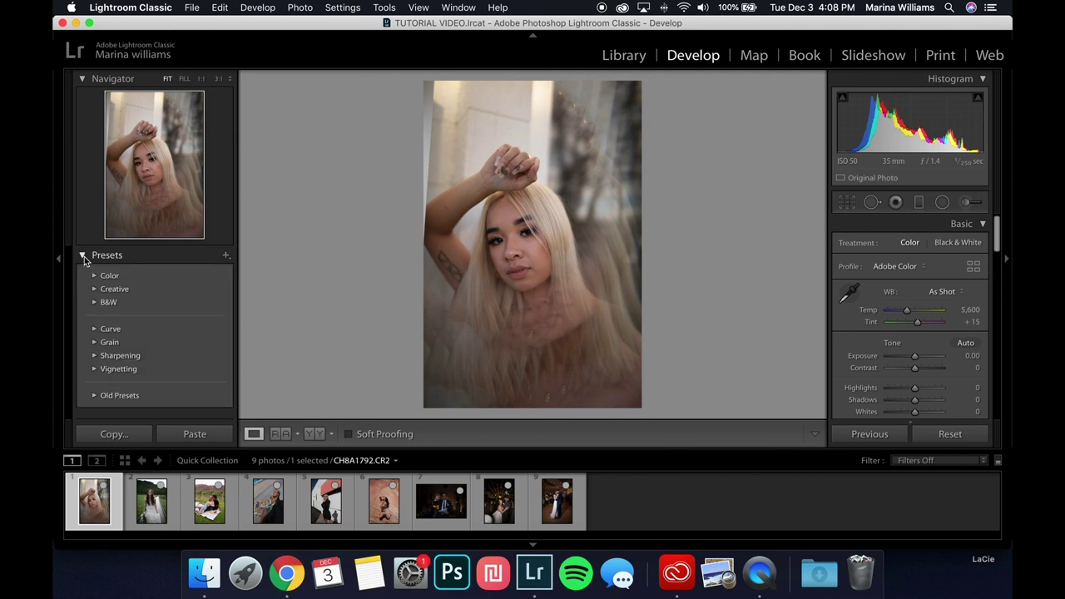
Import the presets MW CLASSIC.xmp, MW FLASH.xmp and MW SUN.xmp from the MW PRESET PACK folder inside PRESETS.
left_click(224, 259)
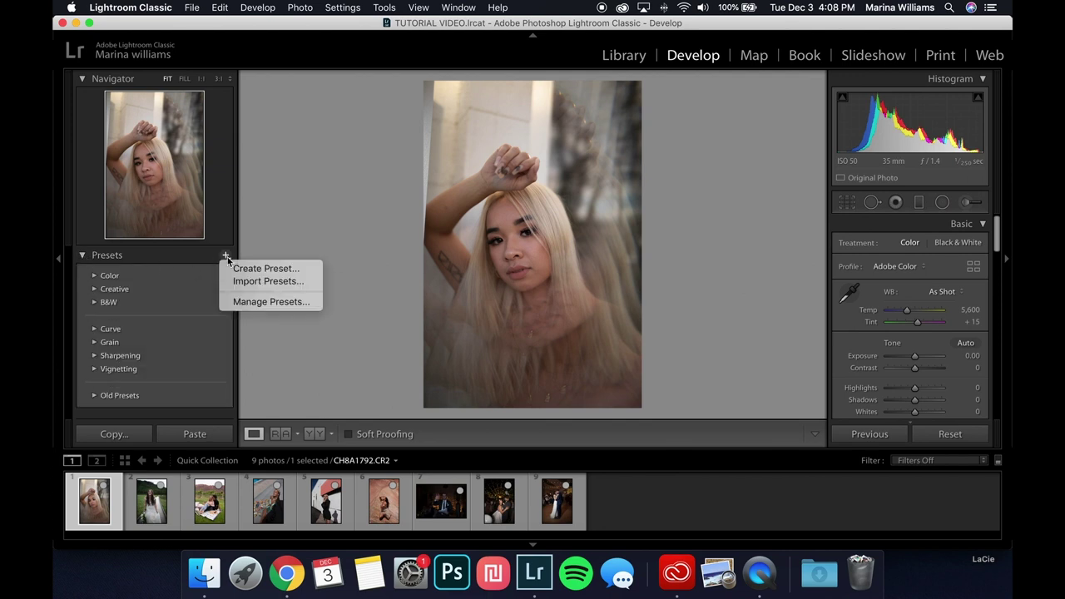
left_click(290, 283)
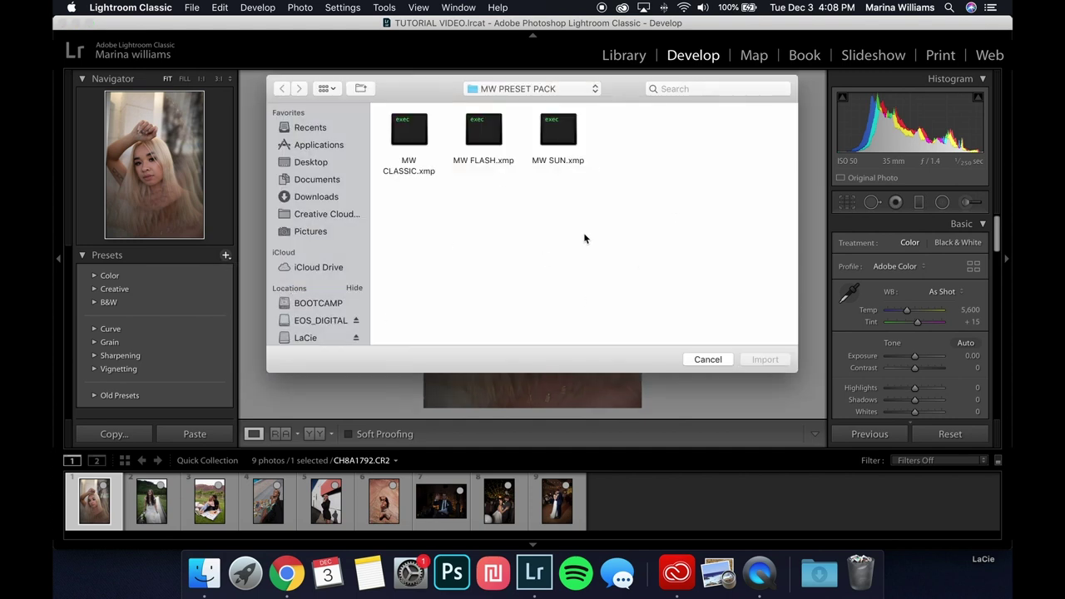
left_click(498, 94)
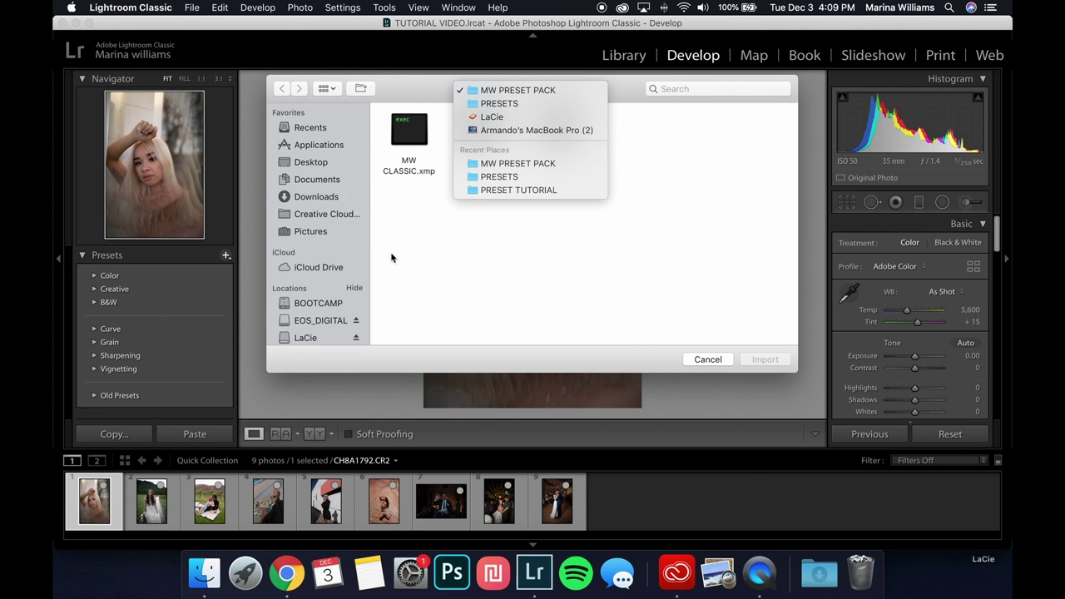
left_click(499, 104)
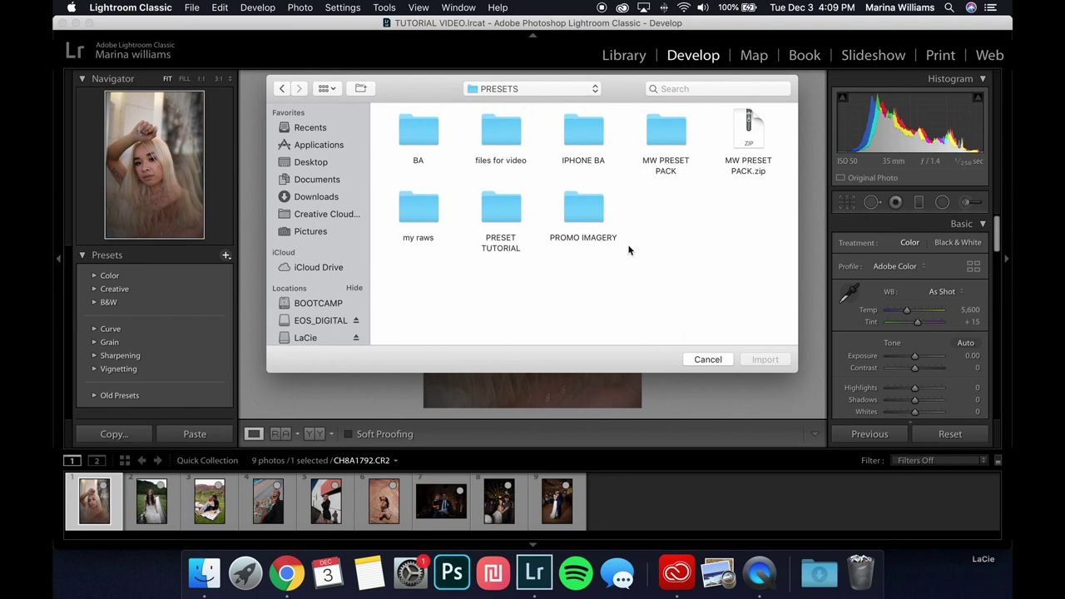
double_click(664, 138)
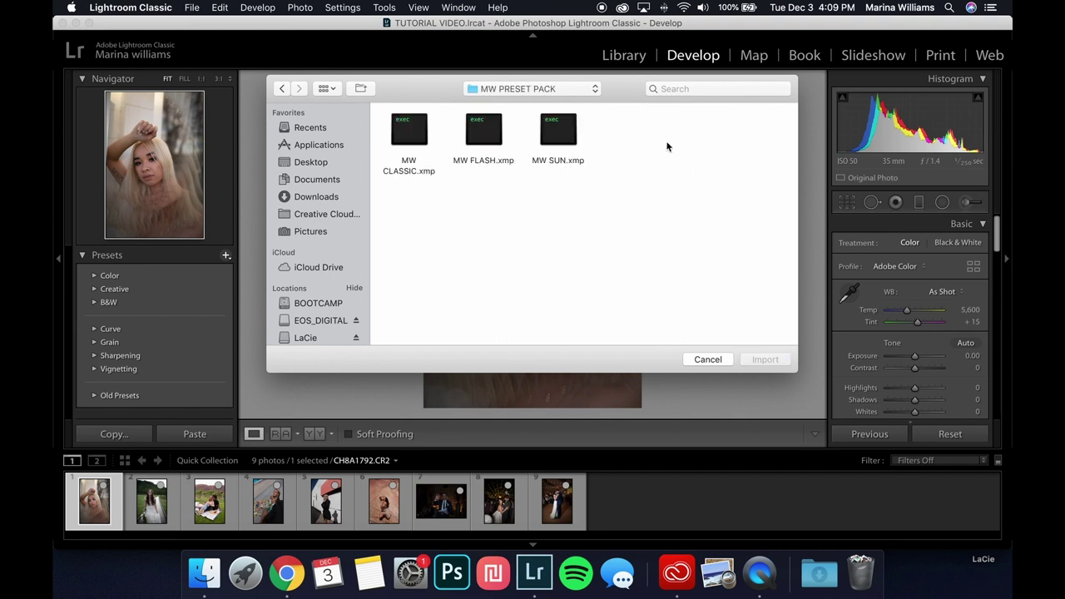
left_click_drag(395, 216, 566, 135)
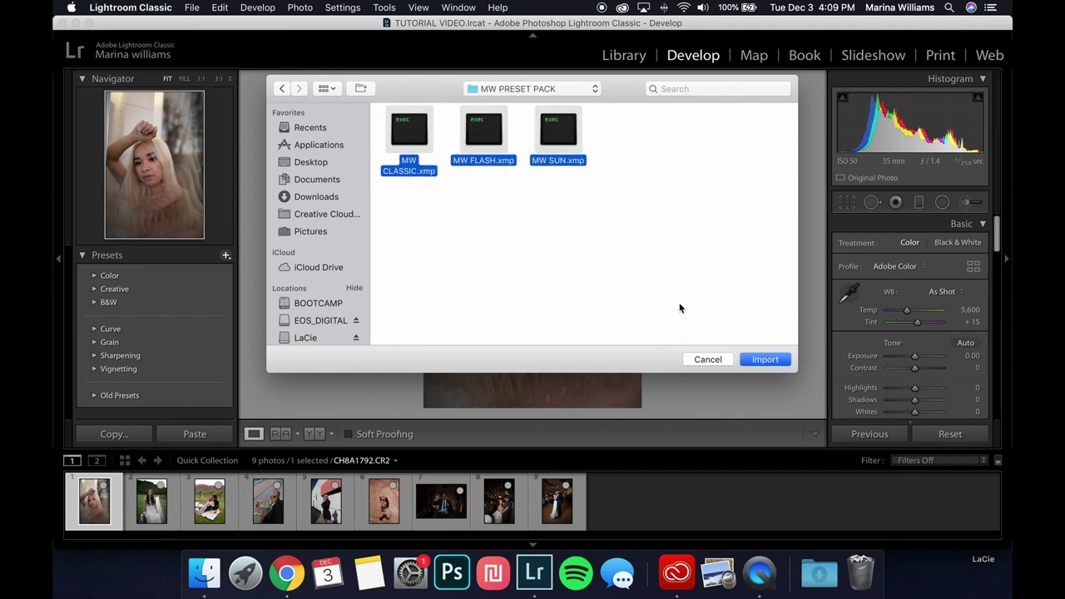
left_click(765, 361)
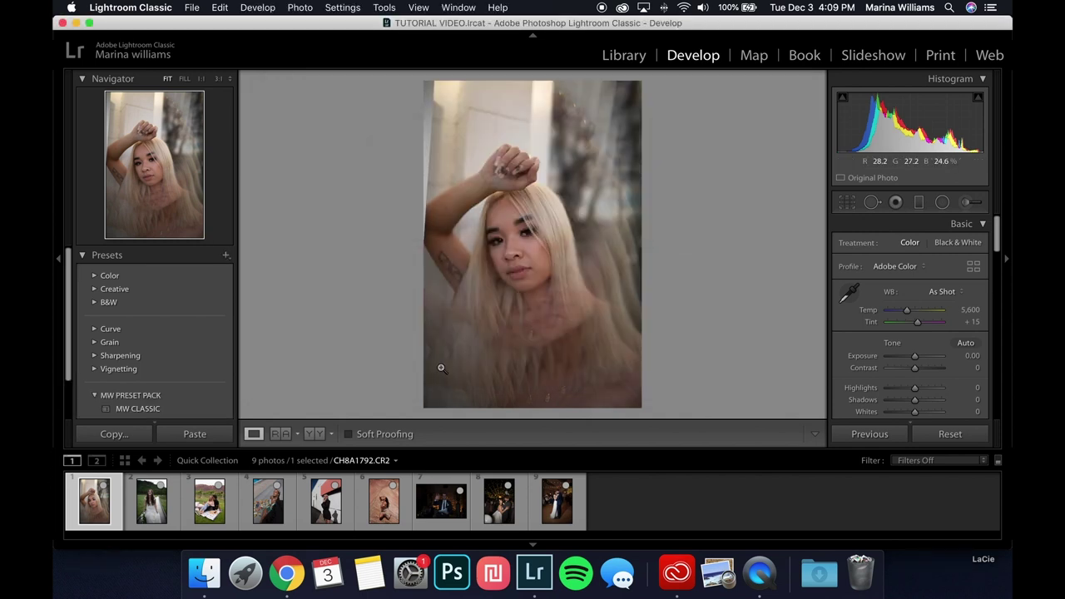
Collapse and re-expand the MW PRESET PACK group to view the presets it contains.
scroll(192, 284, "down", 3)
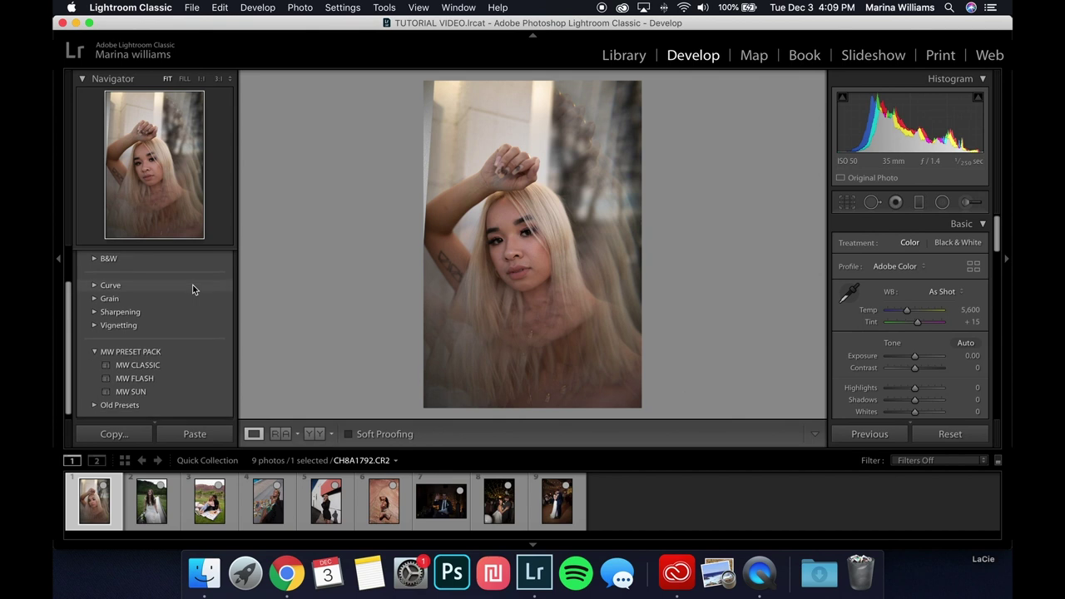
left_click(94, 351)
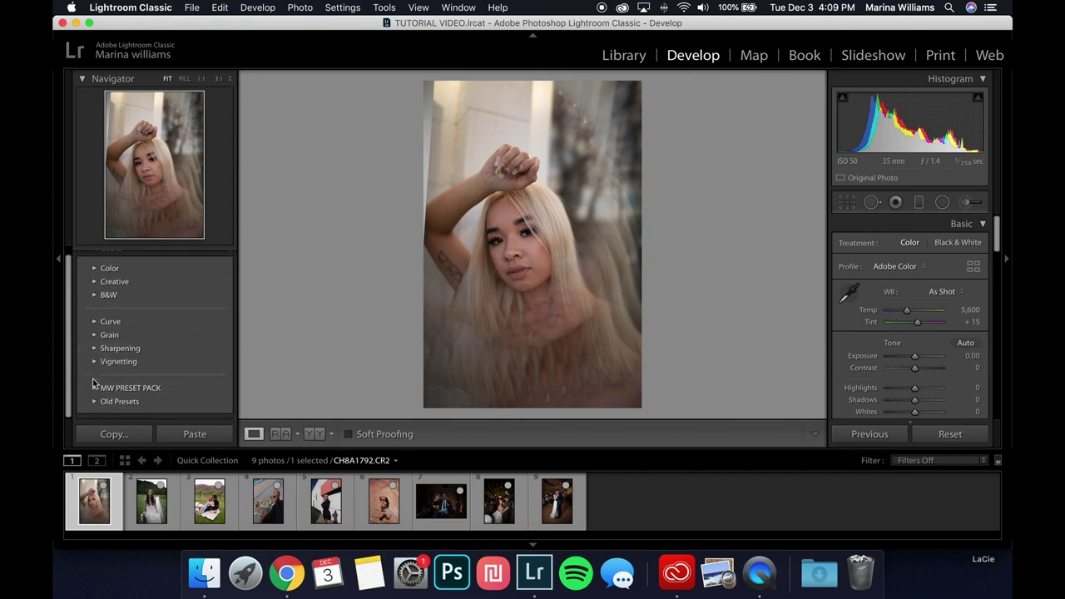
left_click(94, 387)
scroll(141, 363, "down", 2)
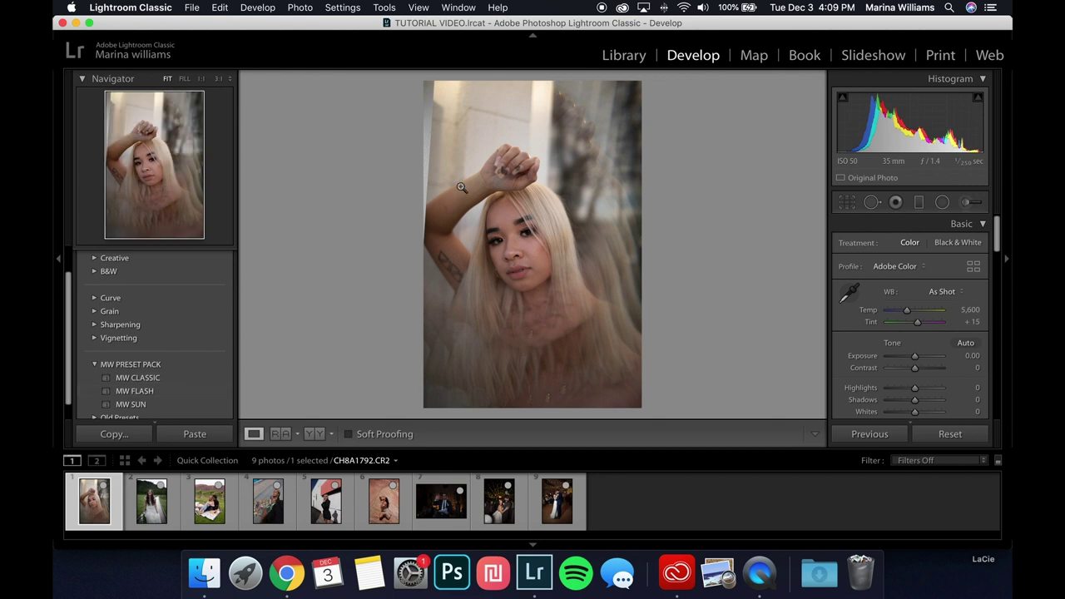
Return to the Library, reveal the Lightroom Develop presets location from the preset preferences, and open its Settings folder.
left_click(628, 57)
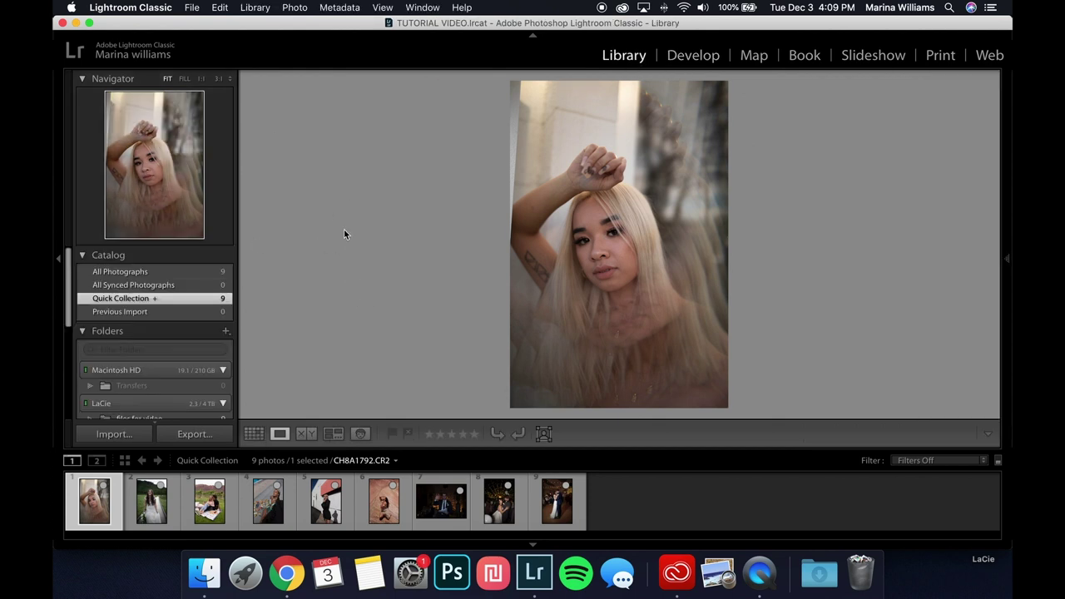
left_click(148, 6)
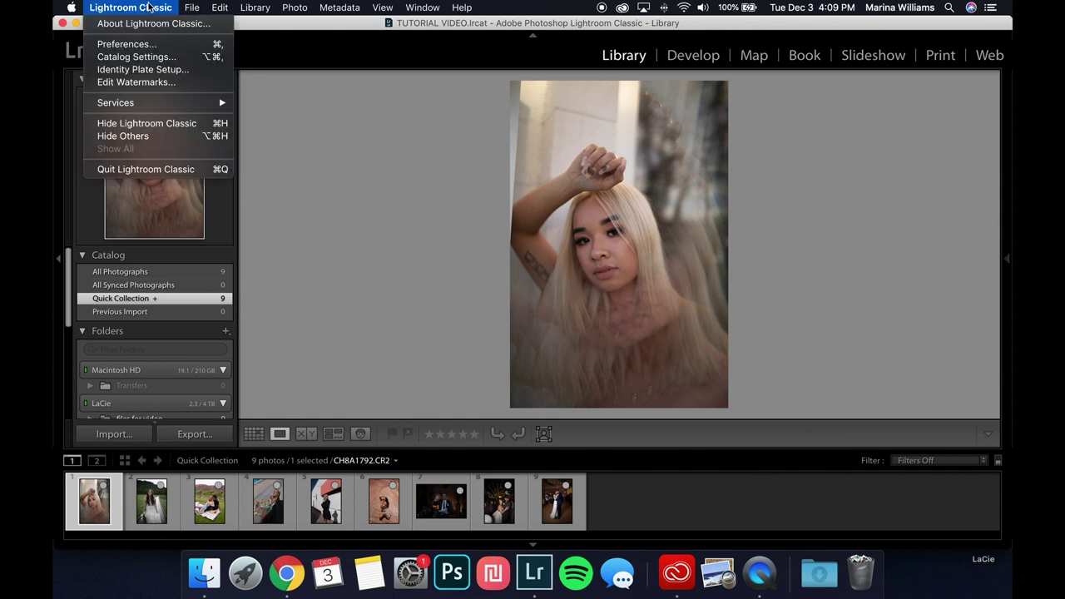
left_click(151, 45)
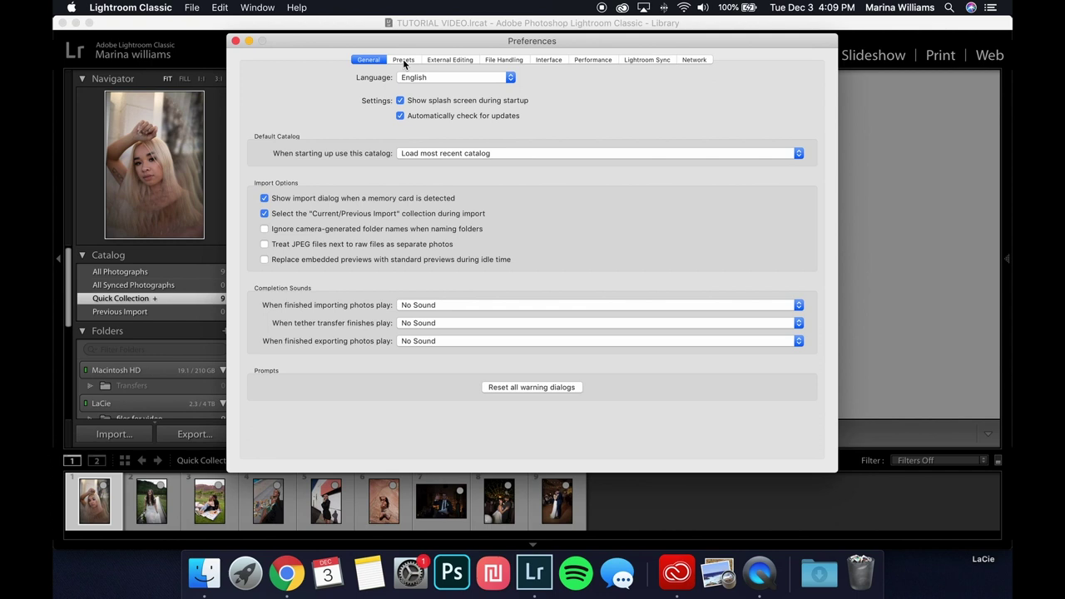
left_click(404, 61)
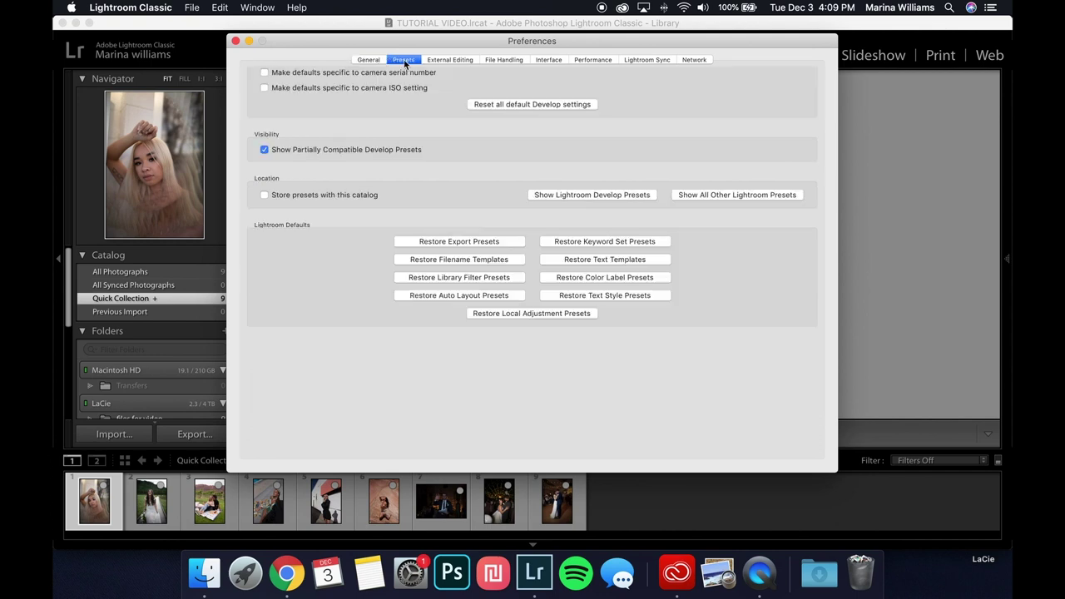
left_click(607, 195)
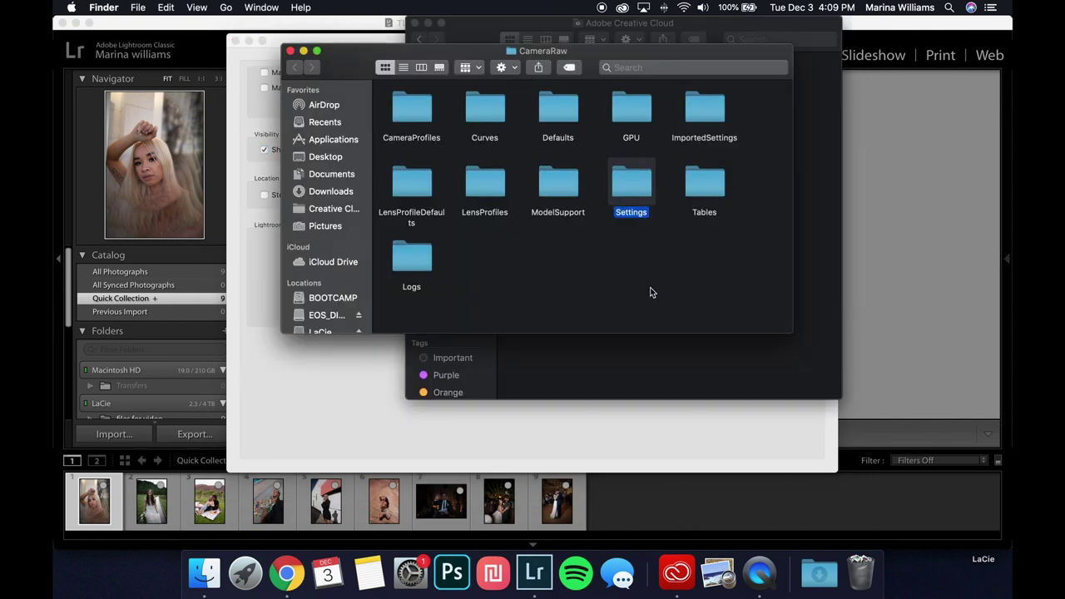
double_click(636, 186)
Close the open Finder windows and the Lightroom preferences.
mouse_move(586, 50)
left_mouse_down()
mouse_move(426, 38)
mouse_move(601, 51)
left_mouse_up()
key("super+grave")
left_click(550, 30)
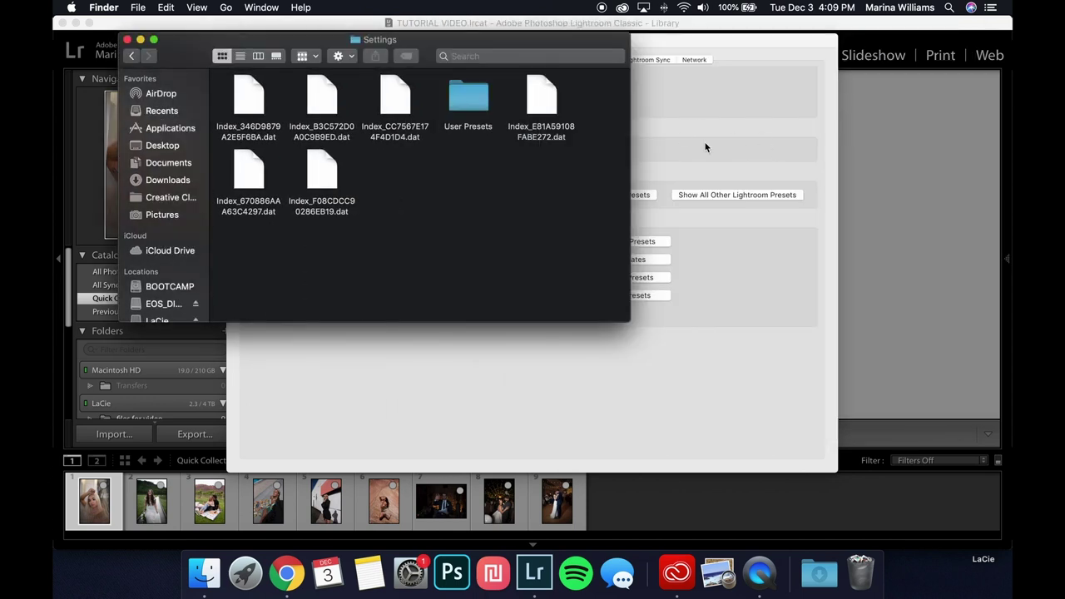
left_click(126, 39)
left_click(236, 42)
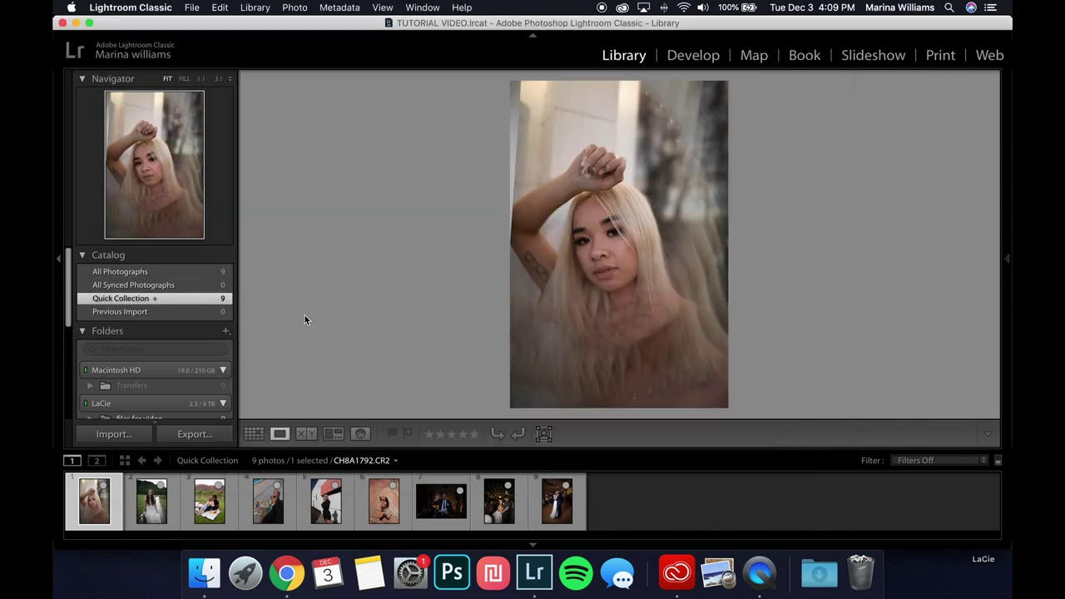
Check the MW PRESET PACK presets in the Develop module and return to the Library.
left_click(706, 60)
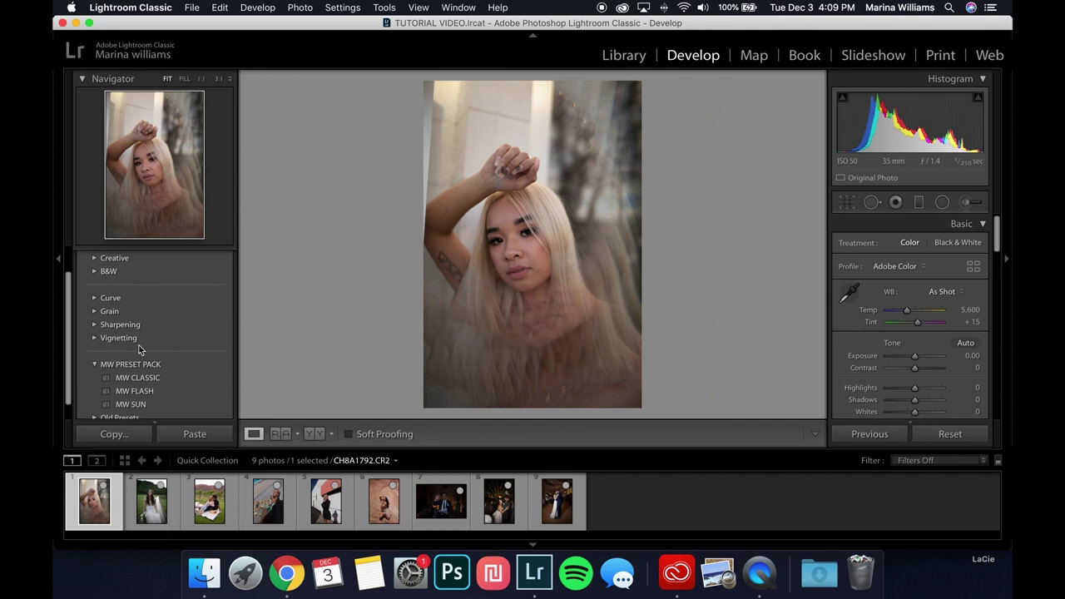
scroll(139, 346, "down", 2)
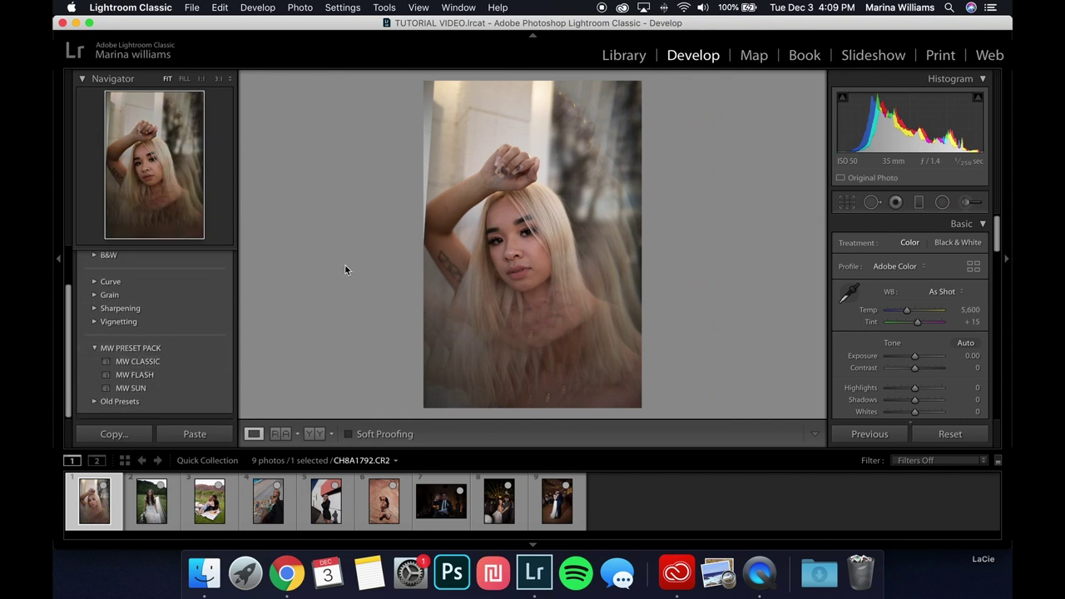
left_click(625, 57)
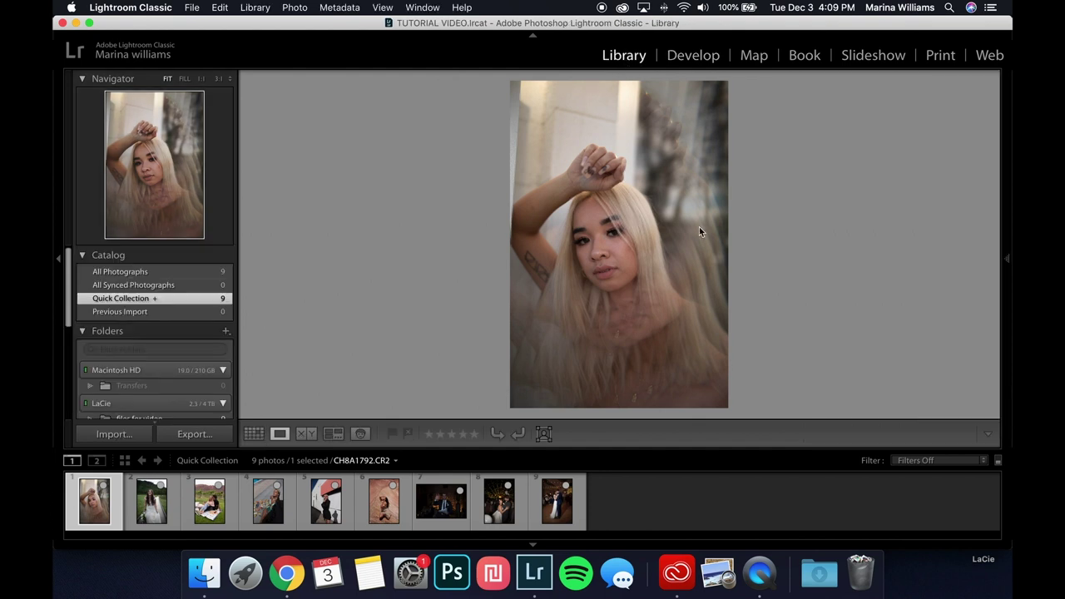
Switch the Library to grid view, enlarge the first photo, and go back to the grid.
key("g")
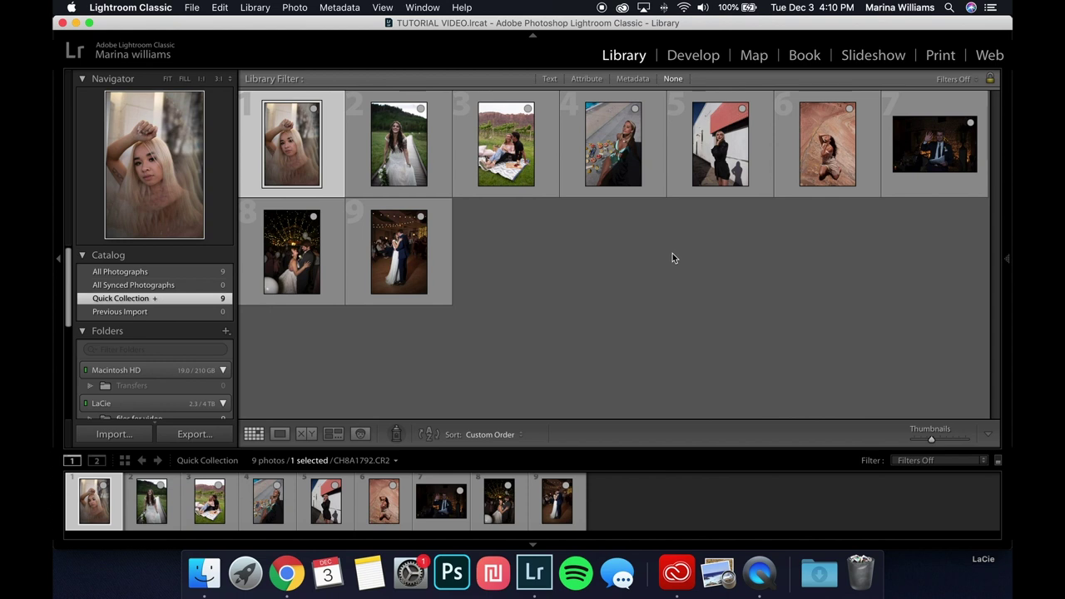
double_click(306, 161)
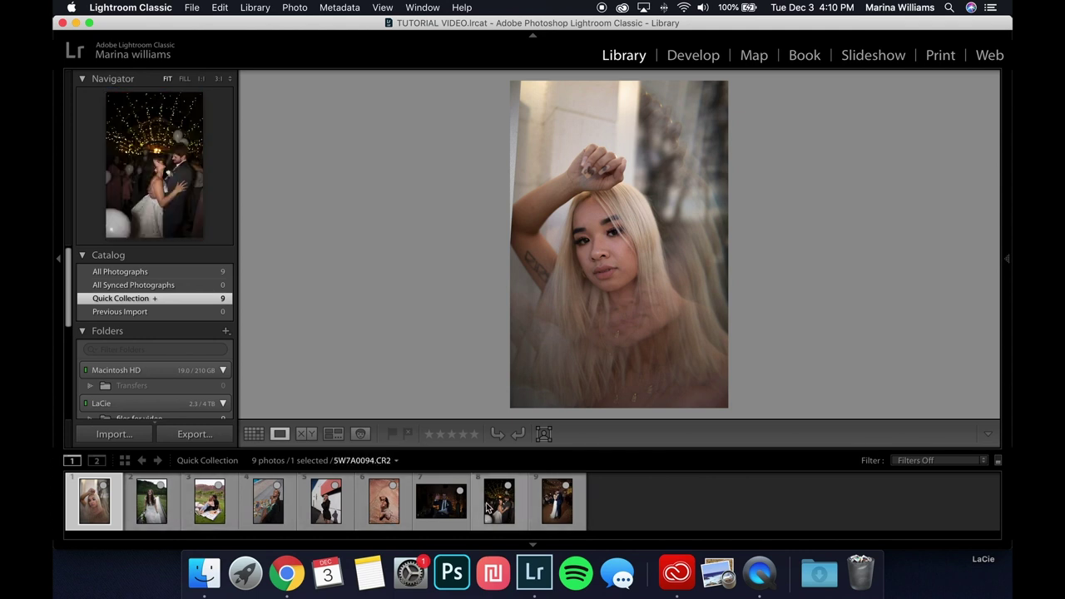
key("g")
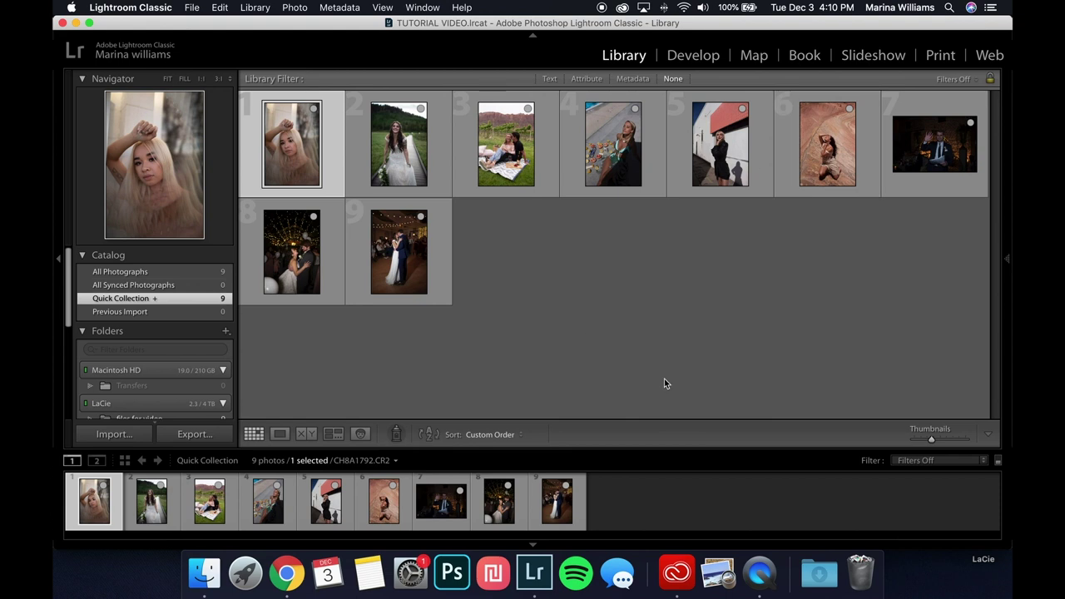
Select photos 4 through 7 in the grid, clear the selection, and switch to loupe view.
left_click(626, 154)
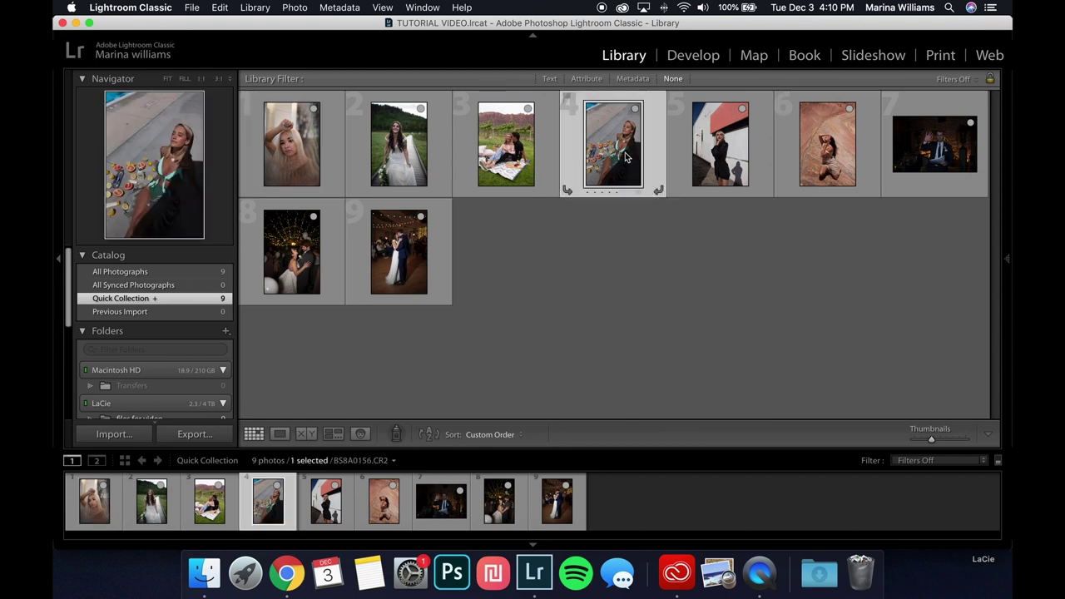
left_click(891, 155, "shift")
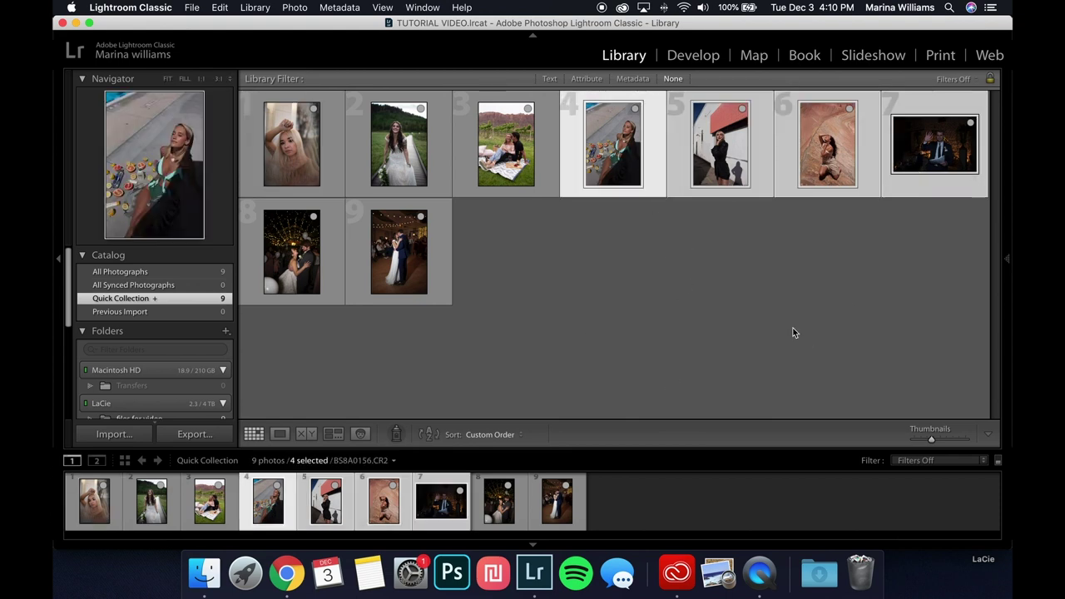
left_click(623, 288)
key("e")
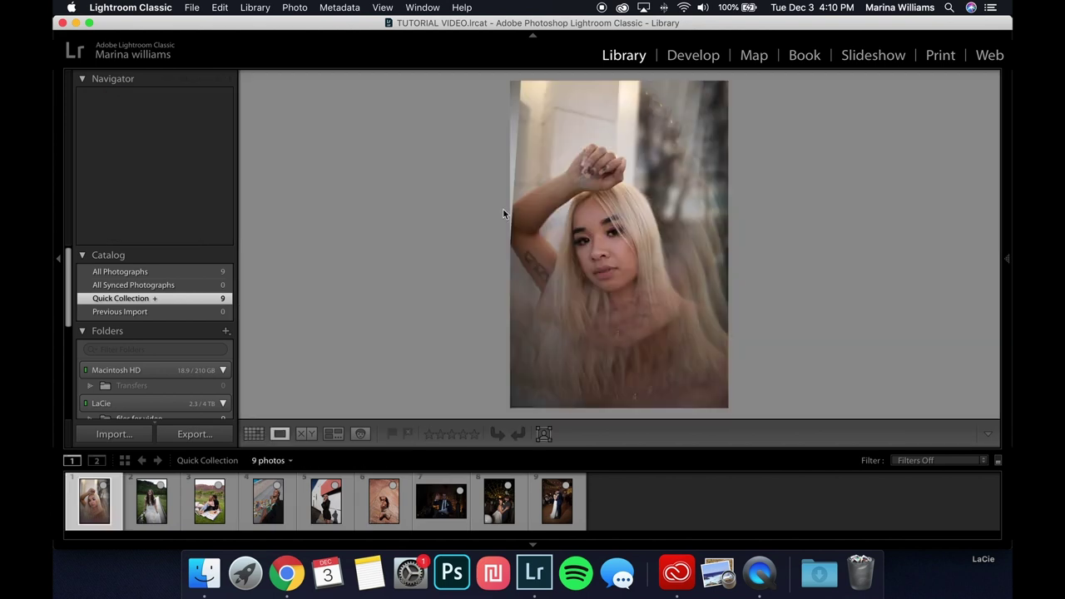
Open the first photo in the Develop module and look through the adjustment panels down to the Lens Corrections settings.
left_click(693, 54)
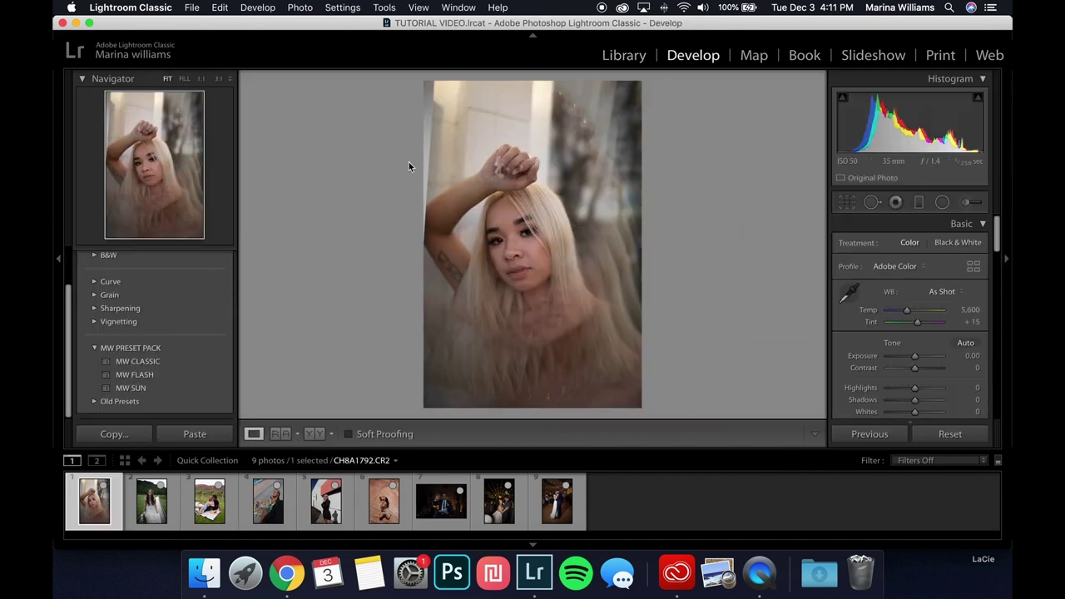
scroll(937, 249, "down", 5)
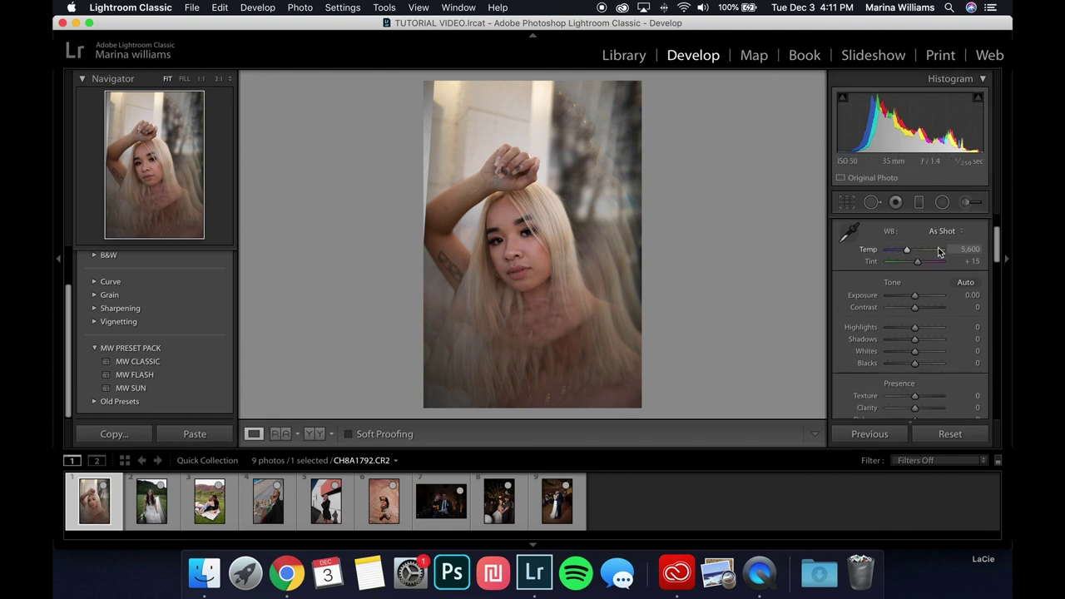
scroll(939, 250, "up", 6)
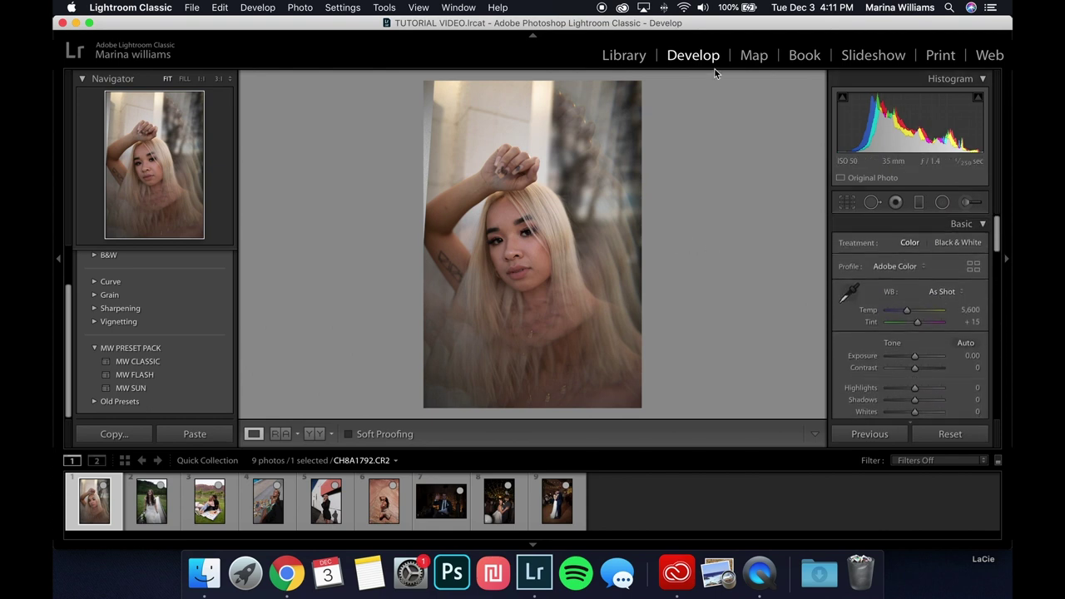
scroll(923, 313, "down", 8)
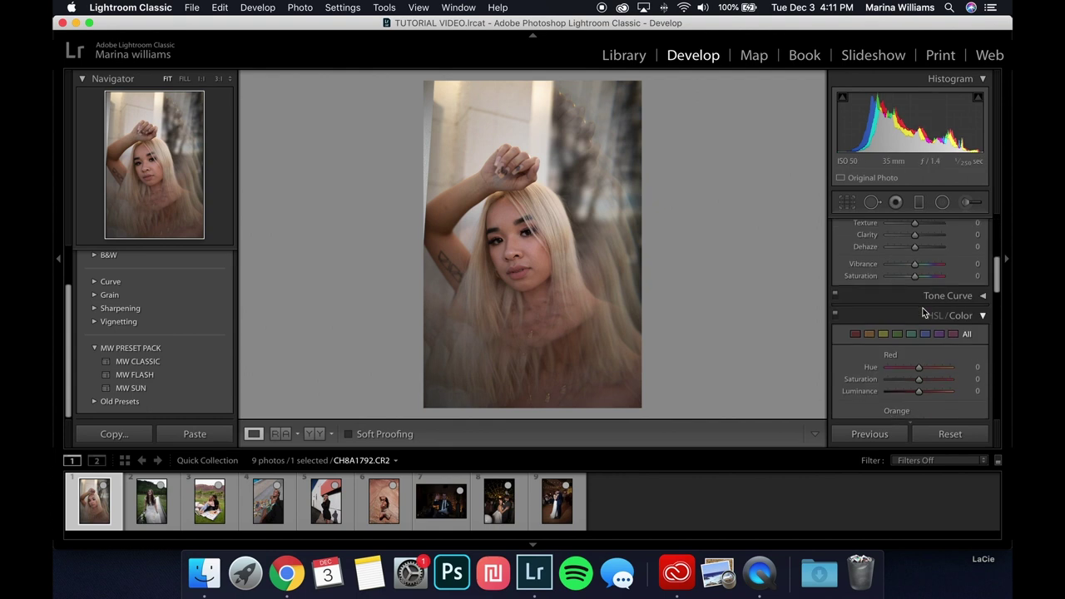
scroll(922, 307, "down", 6)
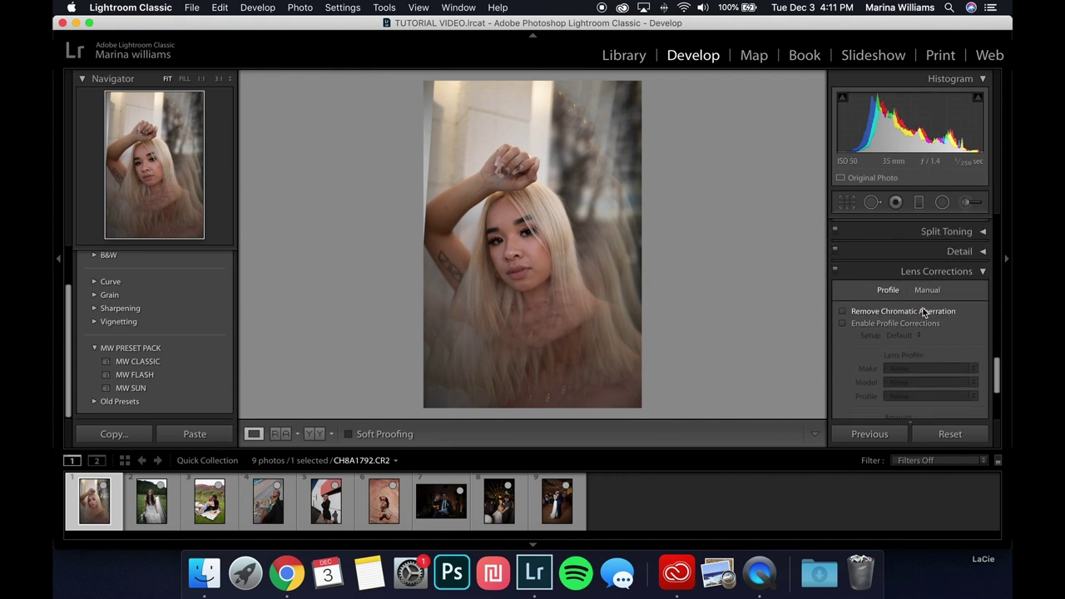
left_click(979, 273)
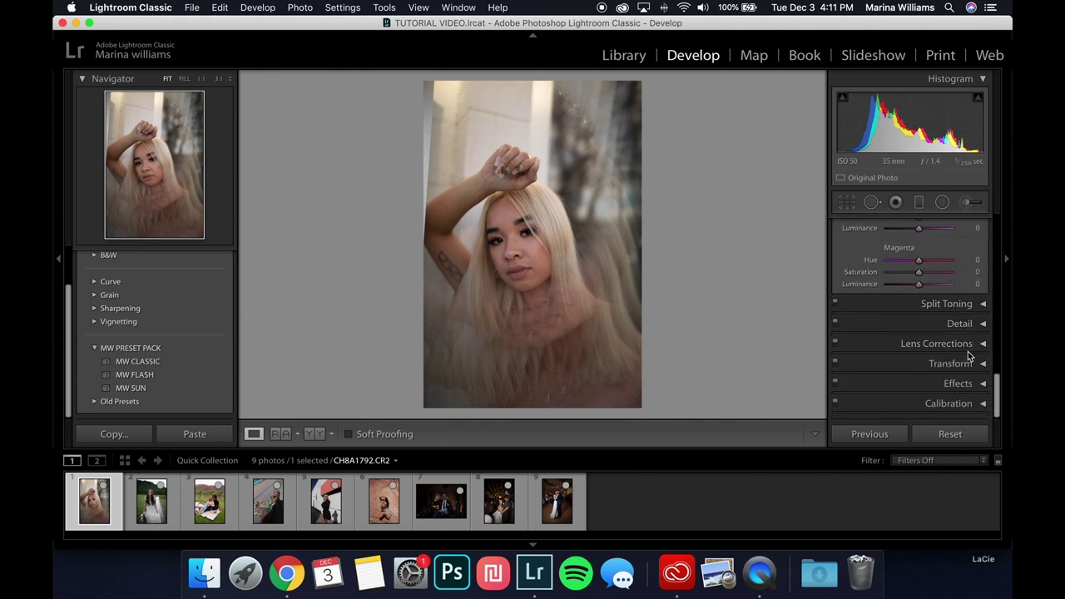
left_click(981, 344)
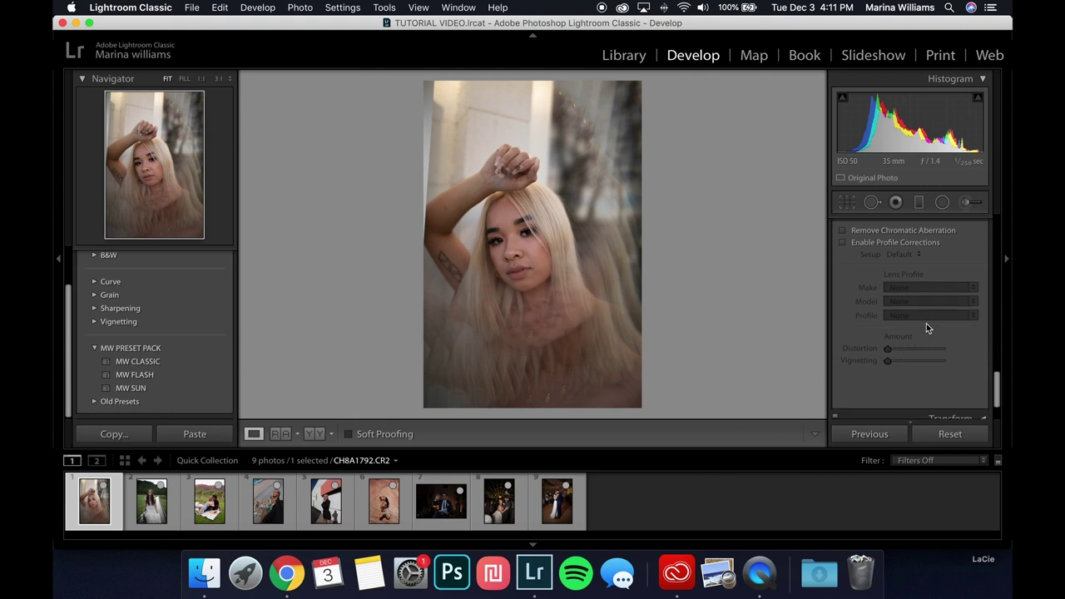
Toggle the lens profile corrections on and off repeatedly to compare their effect on the first photo.
left_click(902, 244)
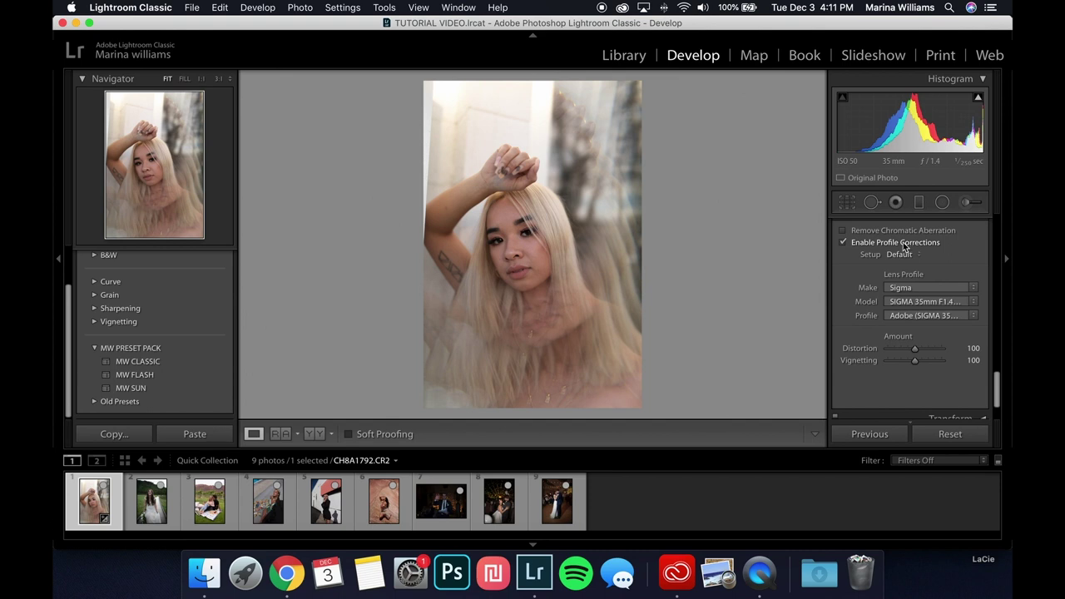
left_click(906, 245)
left_click(904, 246)
left_click(903, 244)
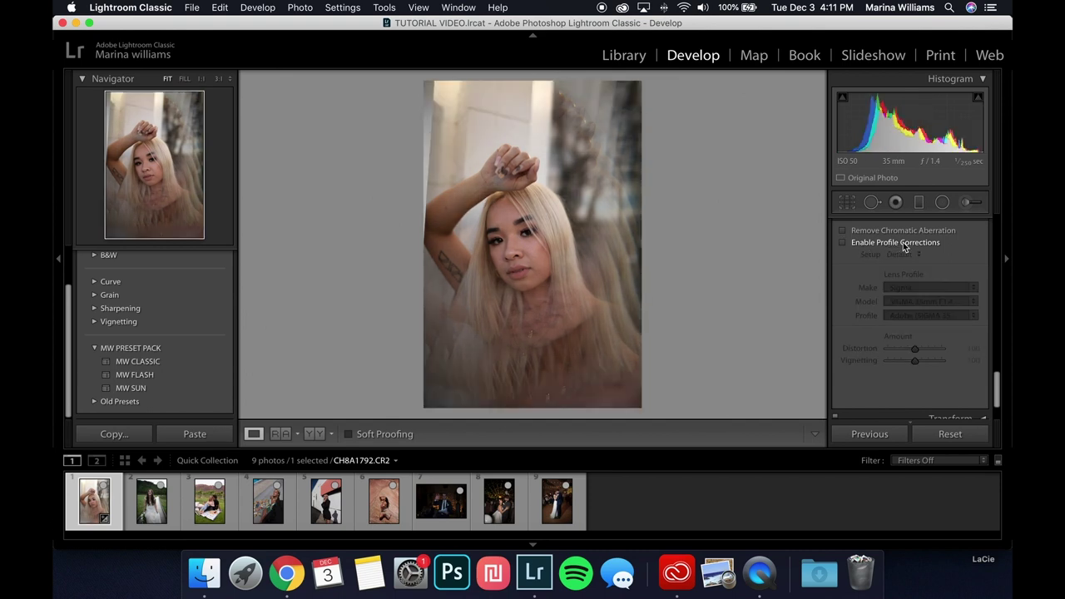
left_click(903, 244)
left_click(904, 243)
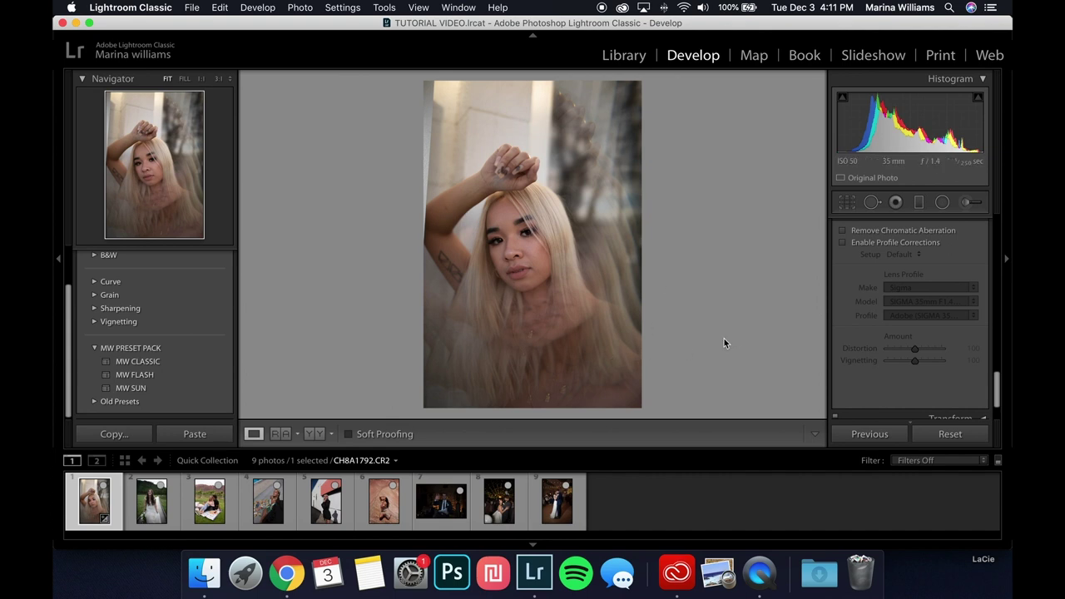
Enable profile corrections for the first photo, check its lens make and model options, and enable chromatic aberration removal.
left_click(858, 244)
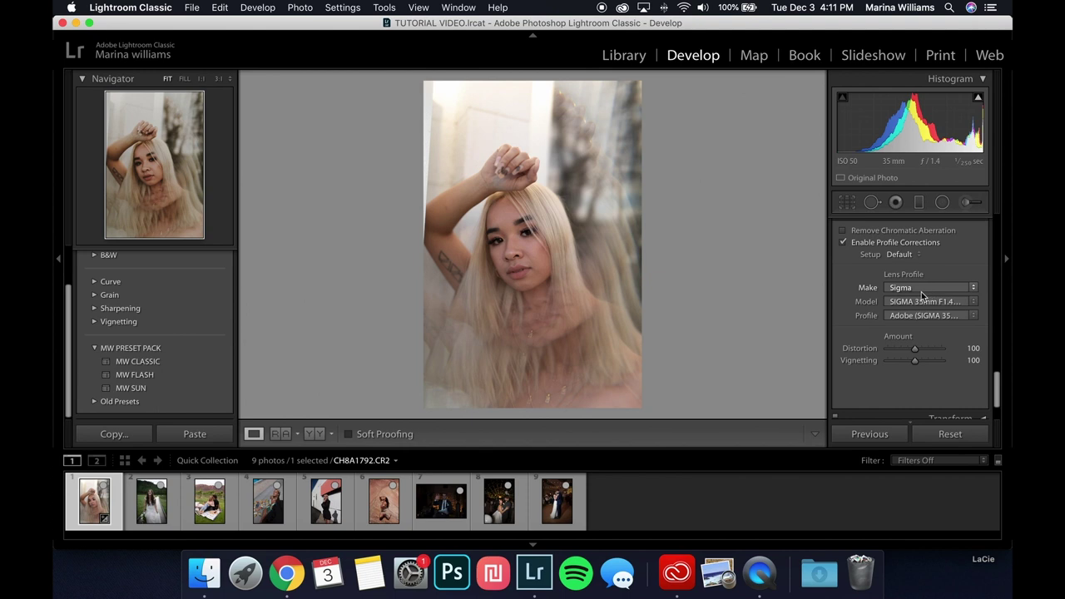
left_click(920, 294)
left_click(800, 307)
left_click(925, 301)
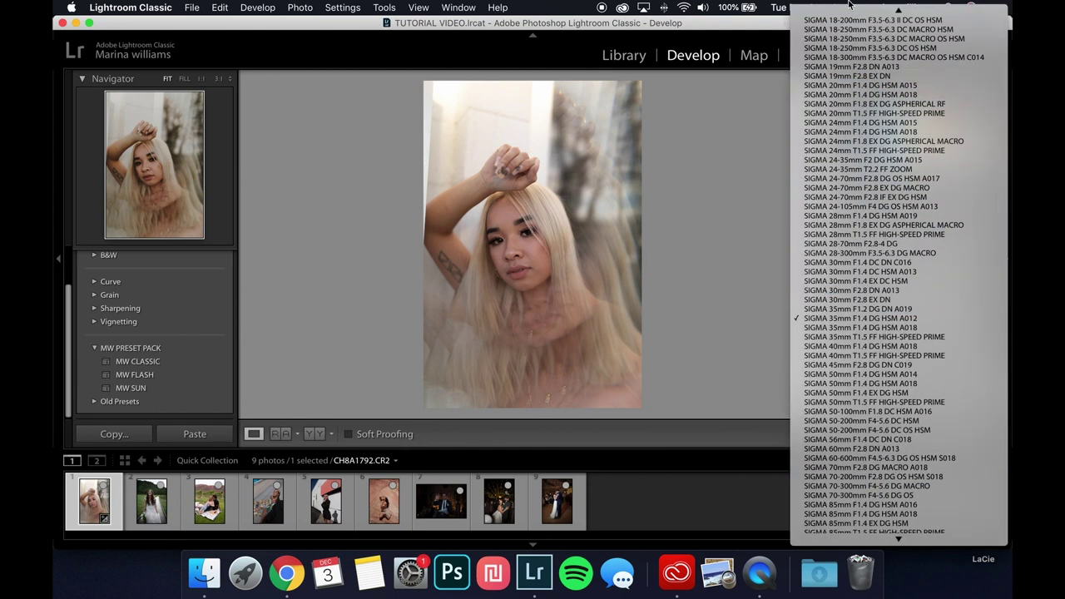
left_click(710, 256)
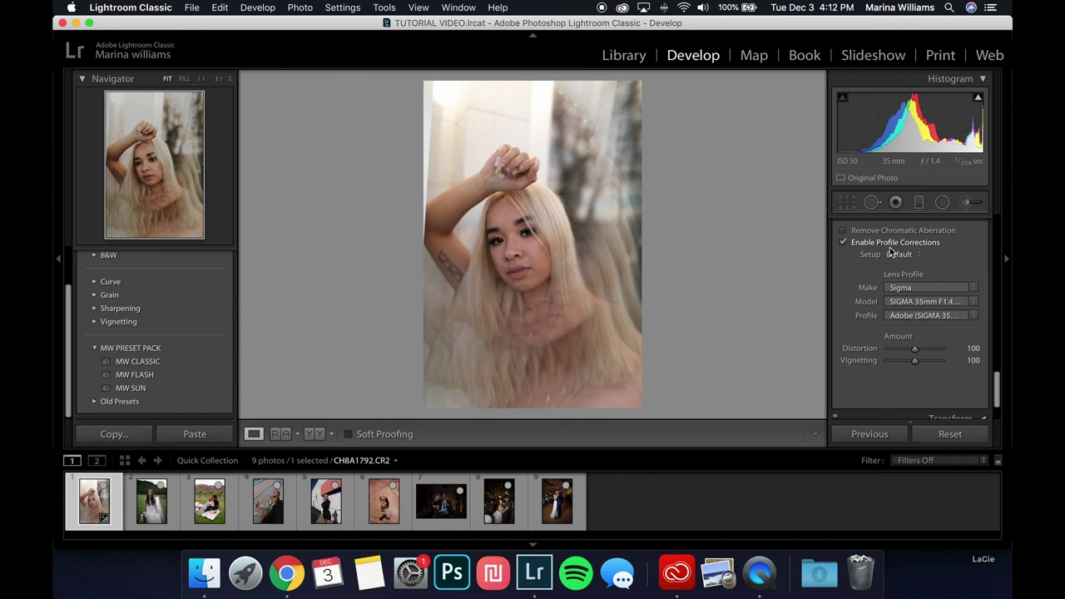
left_click(887, 230)
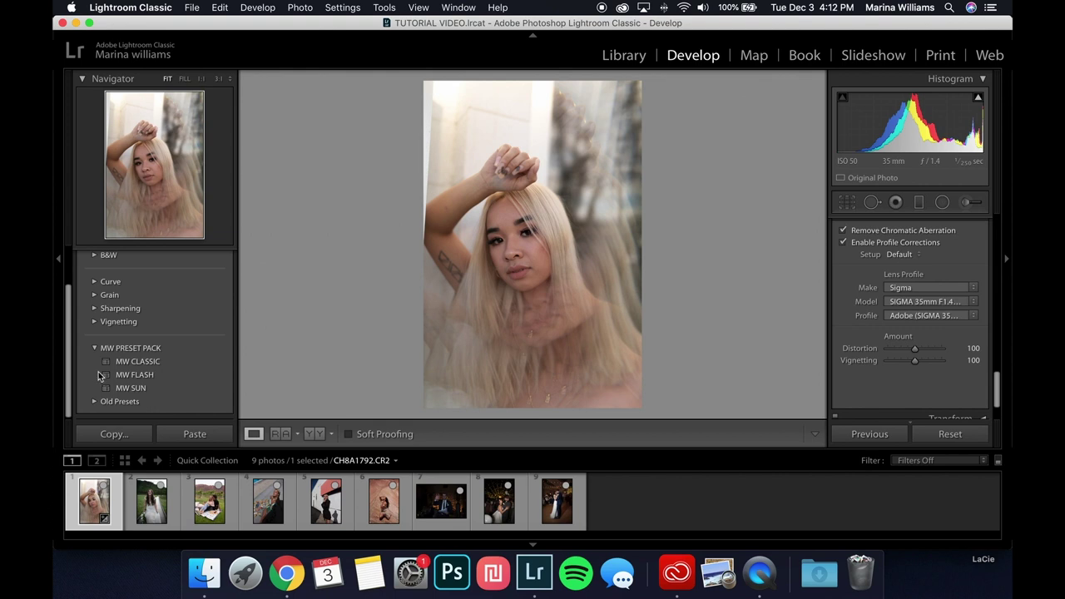
Apply MW CLASSIC to the first photo, adjust temperature to 6,392, tint to +11 and exposure to +0.40, and compare before and after.
left_click(131, 379)
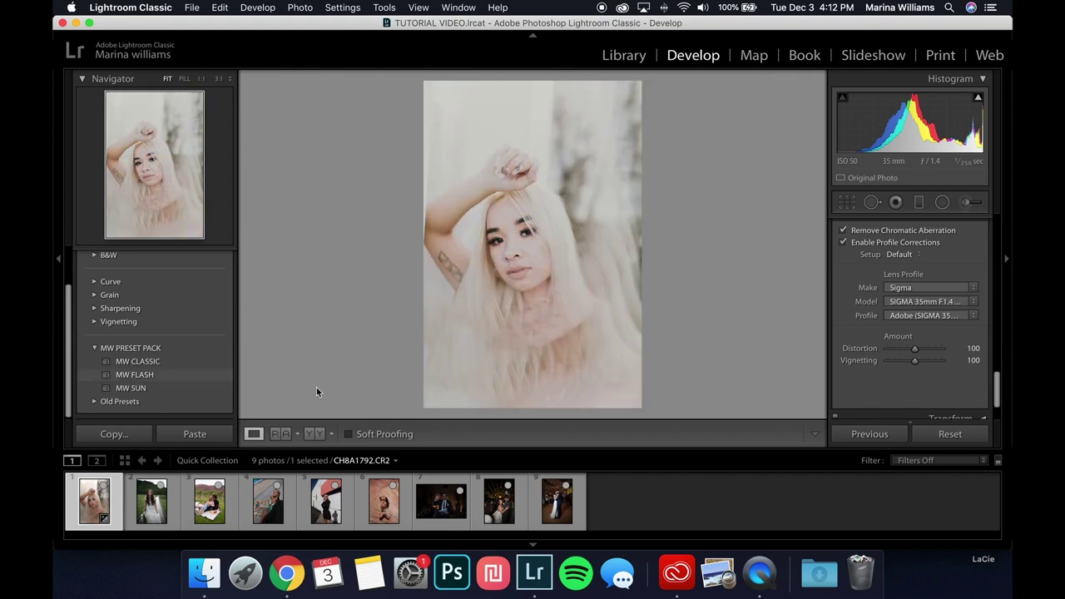
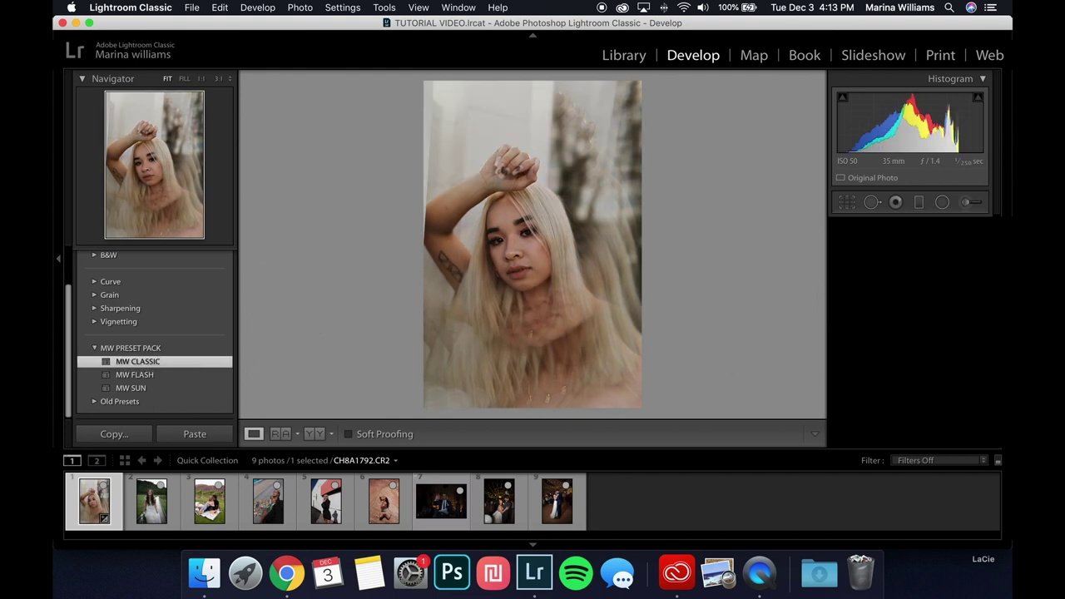
left_click_drag(915, 357, 916, 357)
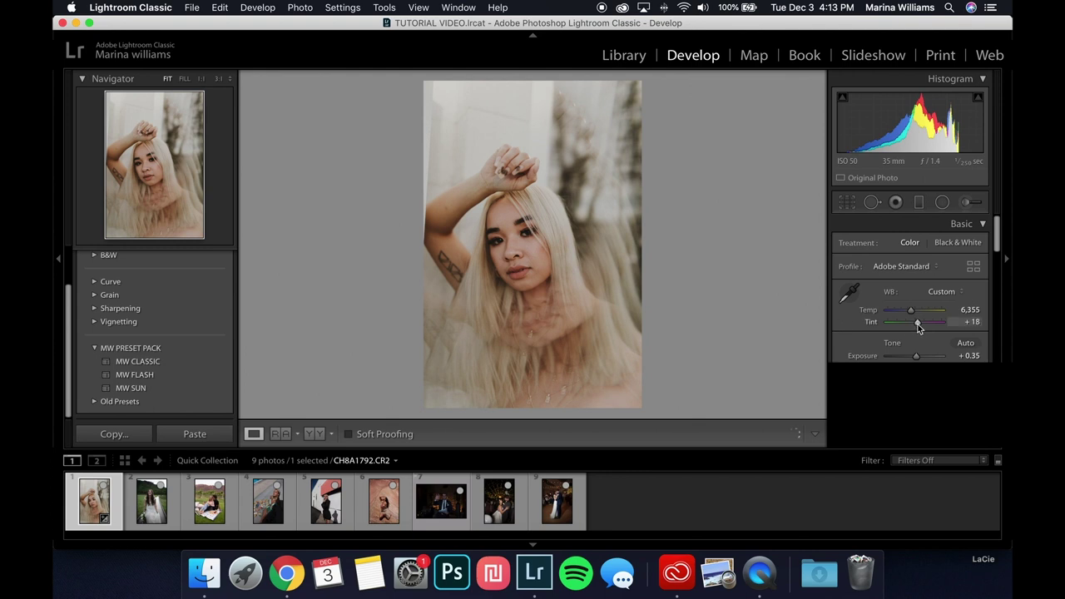
left_click_drag(916, 324, 910, 311)
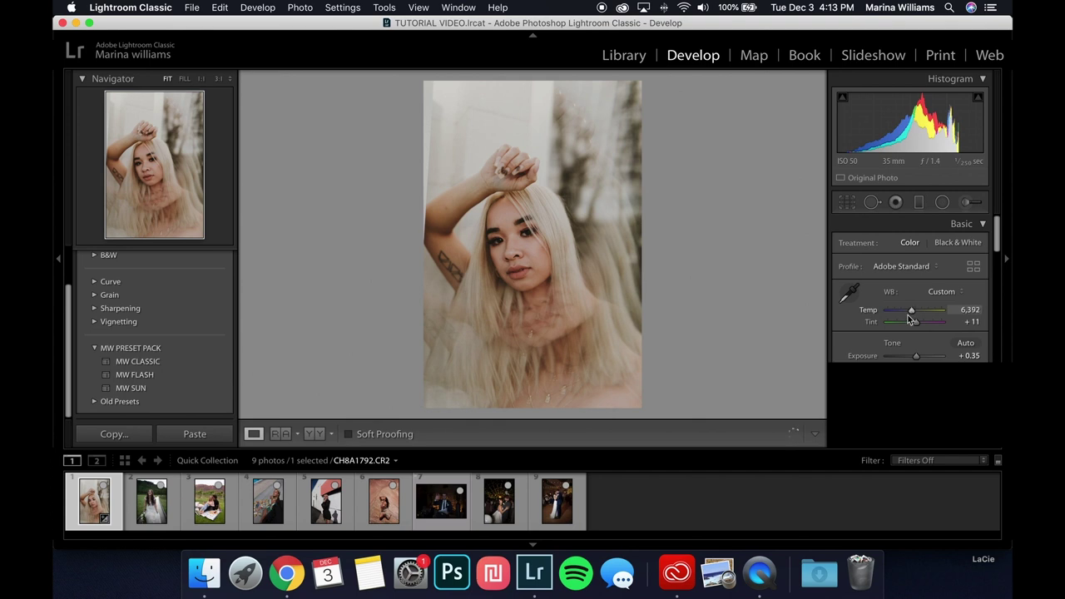
left_click_drag(915, 356, 918, 356)
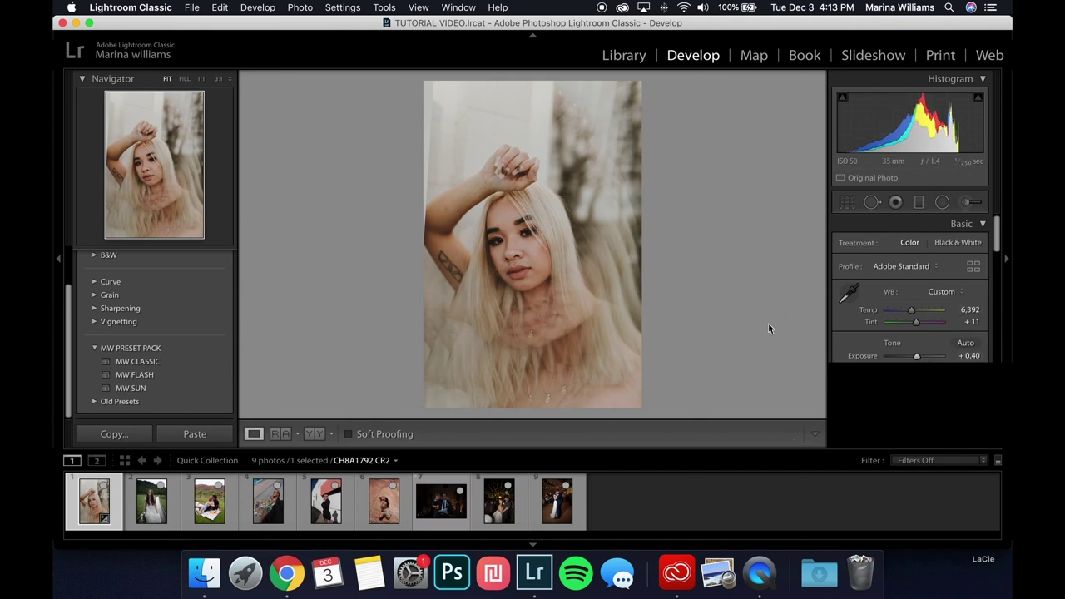
key("backslash")
key("backslash")
Enable profile corrections on the second photo and apply MW CLASSIC with exposure 0.00 and temperature 6,339.
key("Right")
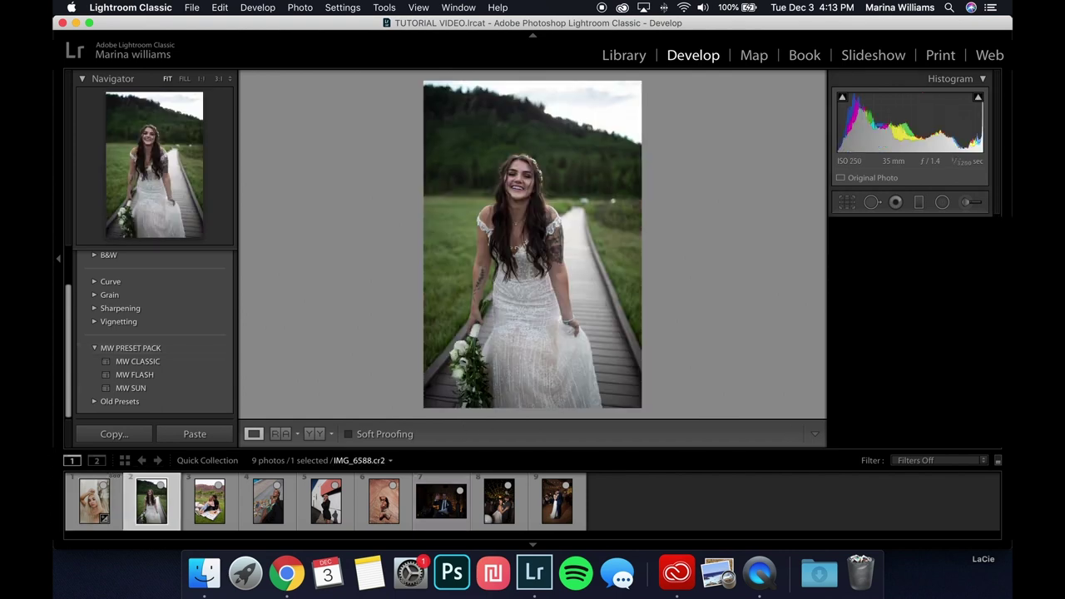
left_click(883, 324)
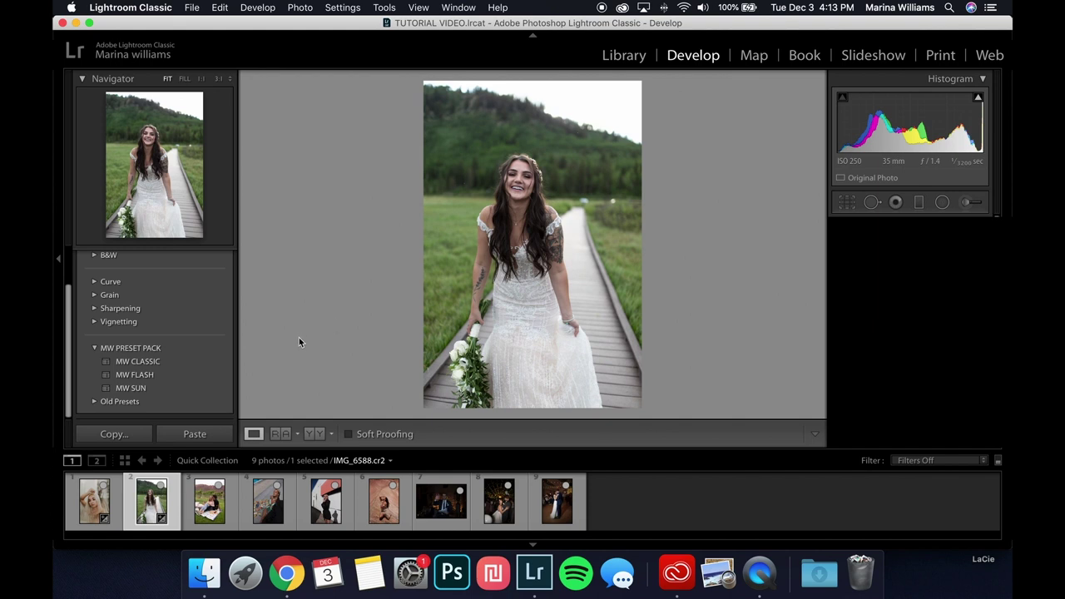
left_click(204, 364)
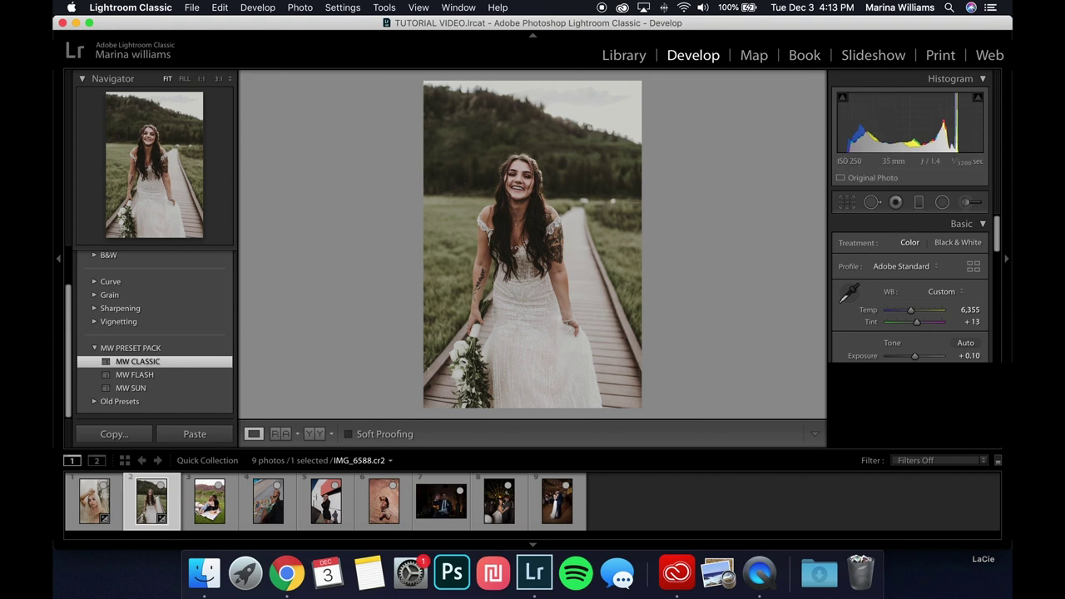
double_click(915, 356)
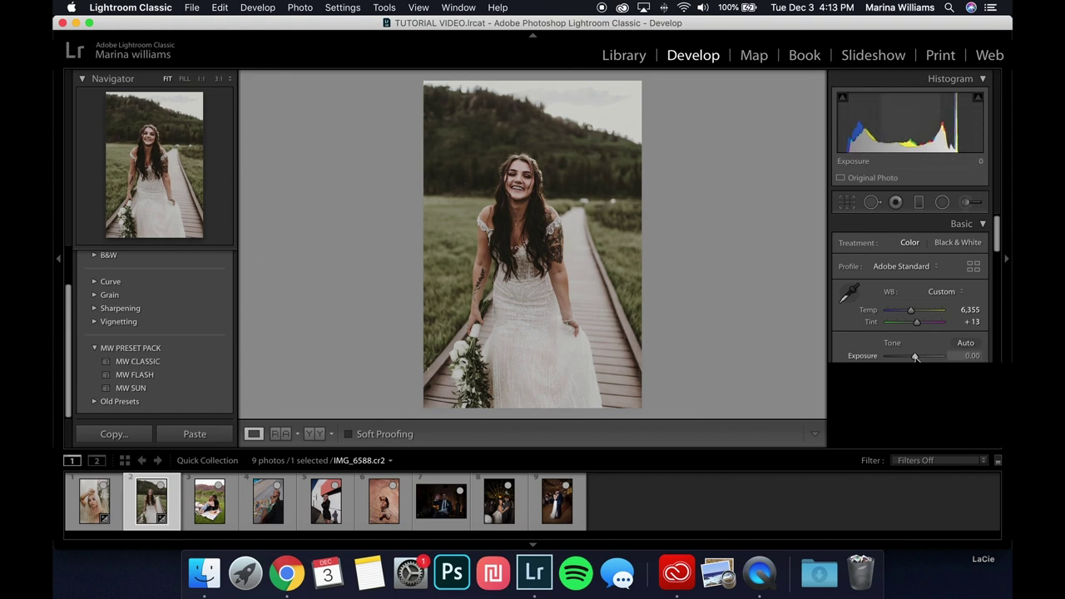
left_click_drag(910, 311, 910, 316)
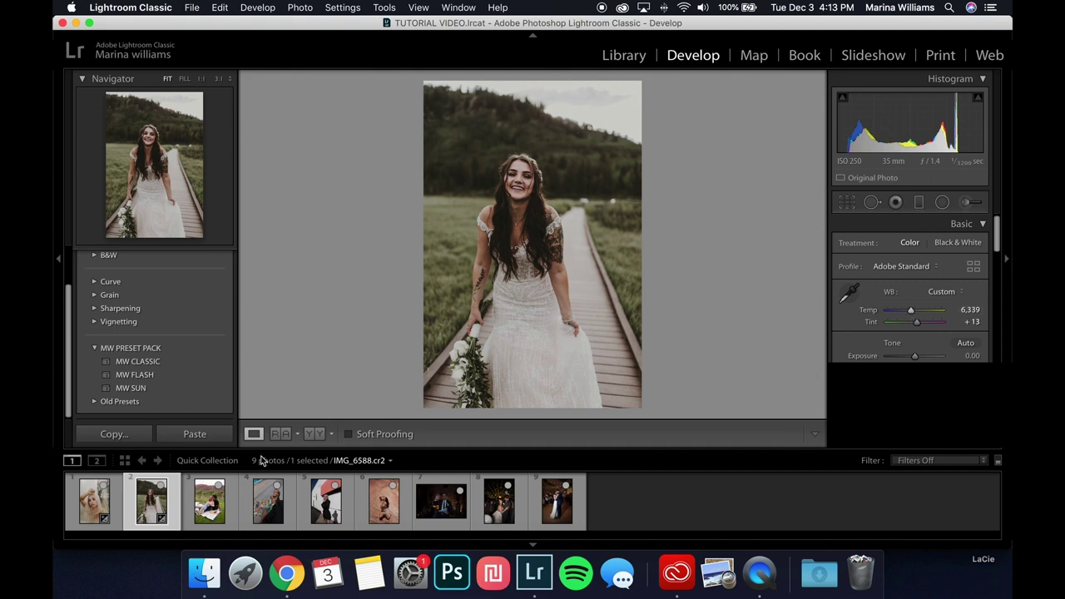
Apply the MW CLASSIC preset to the third photo, the picnic couple, and set its tint to +2.
left_click(210, 515)
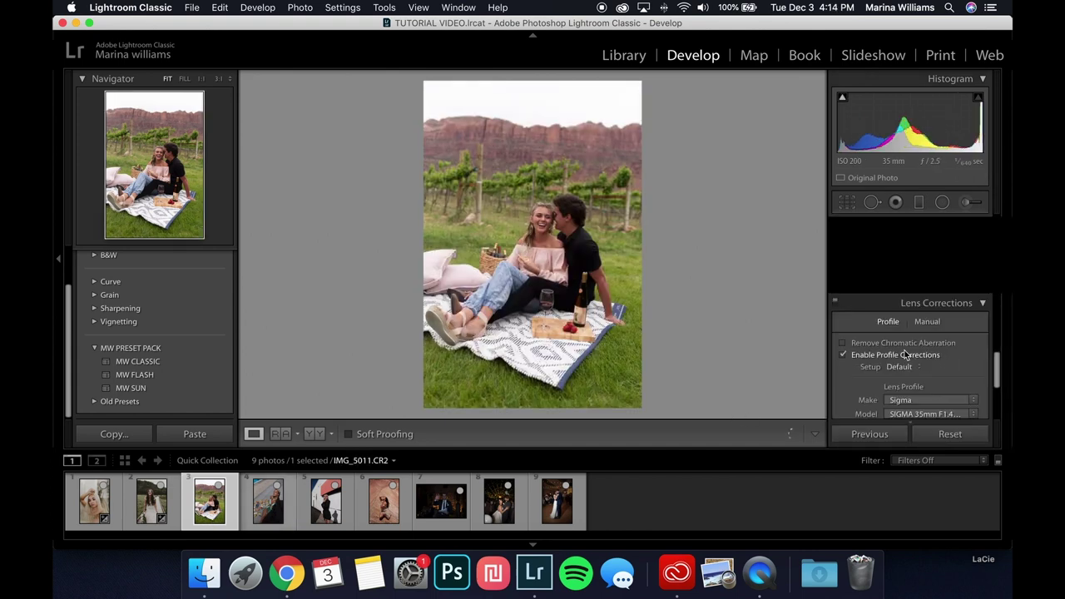
left_click(195, 362)
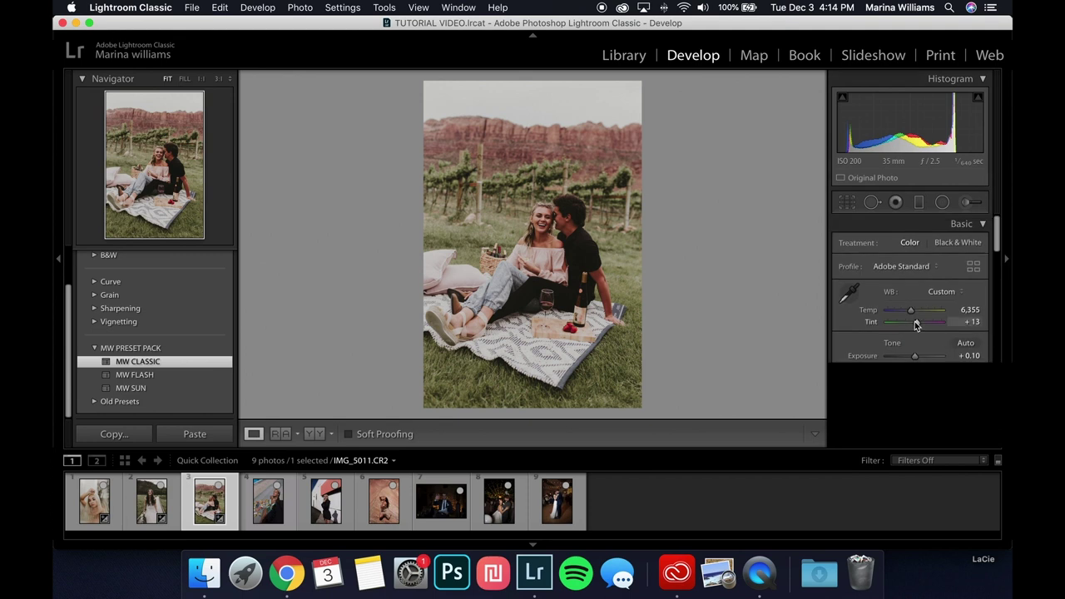
left_click_drag(915, 325, 913, 325)
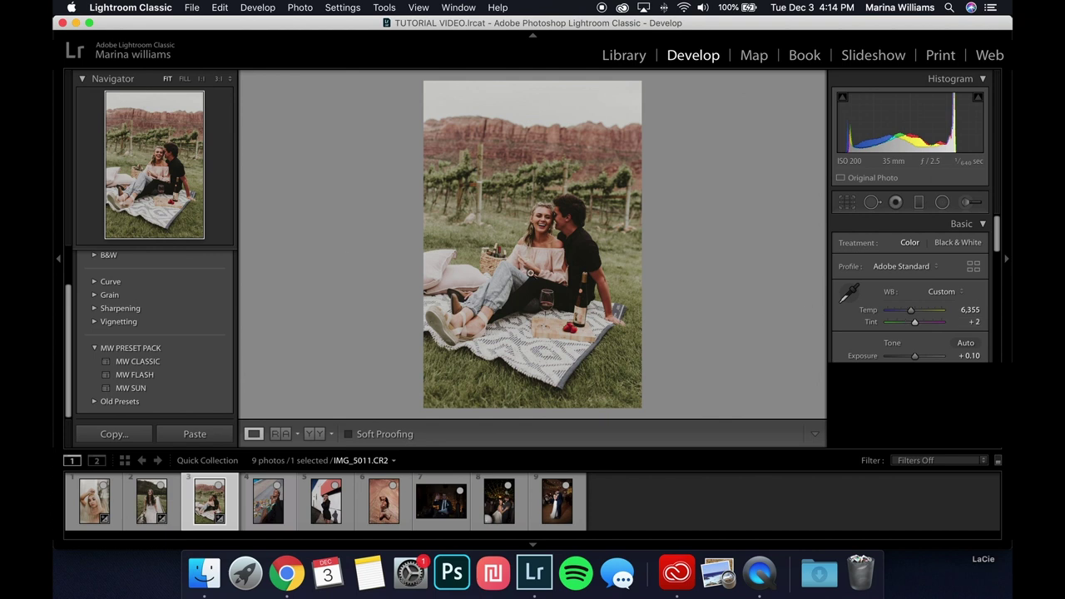
Enable profile corrections on the fourth photo and apply MW SUN, with exposure at +0.50 and adjusted white balance.
key("Right")
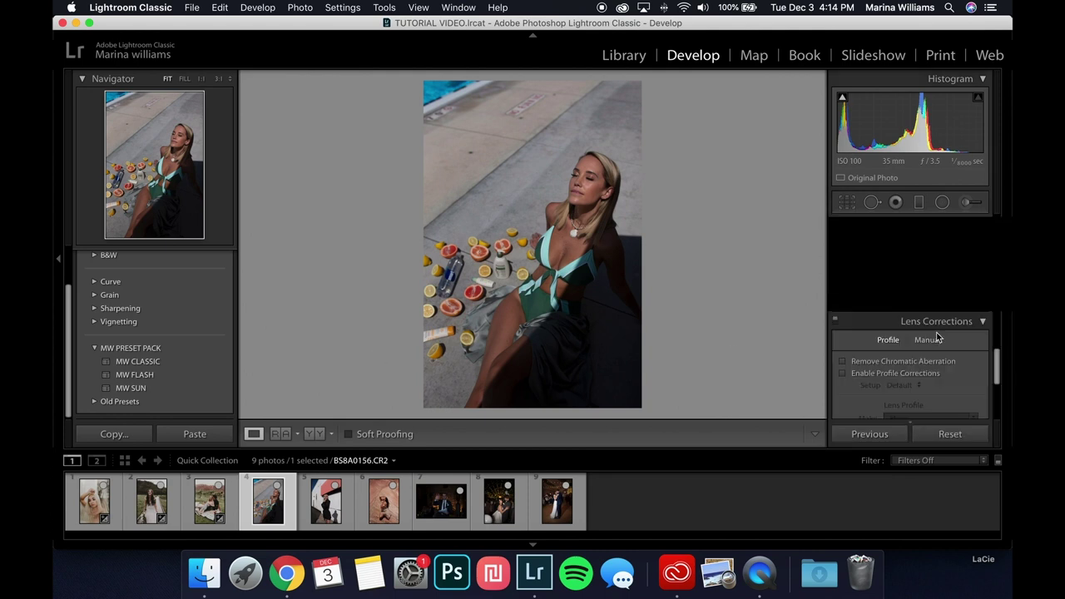
left_click(899, 374)
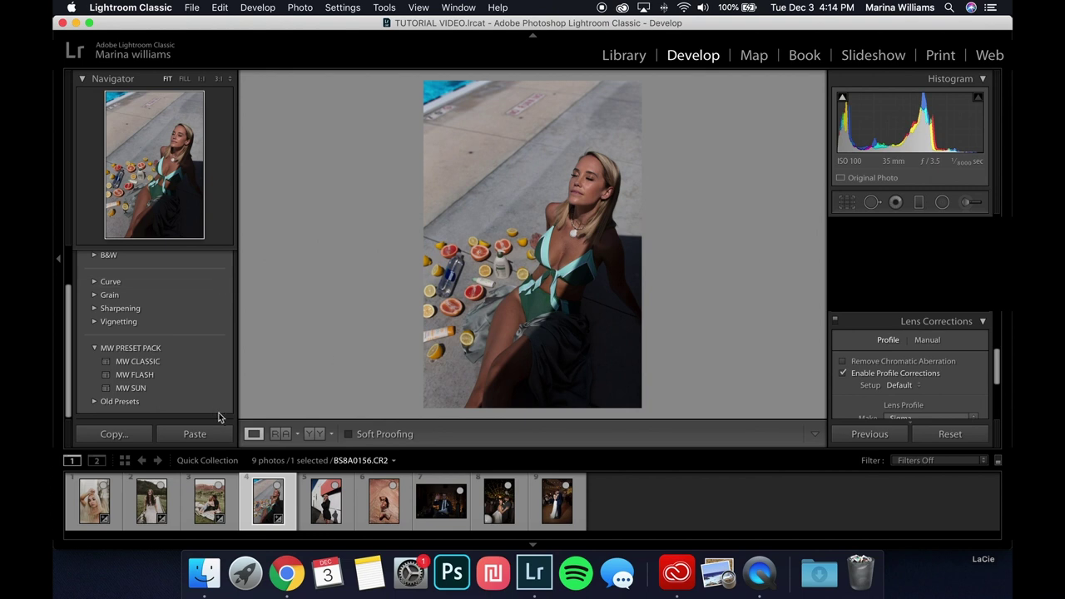
left_click(158, 389)
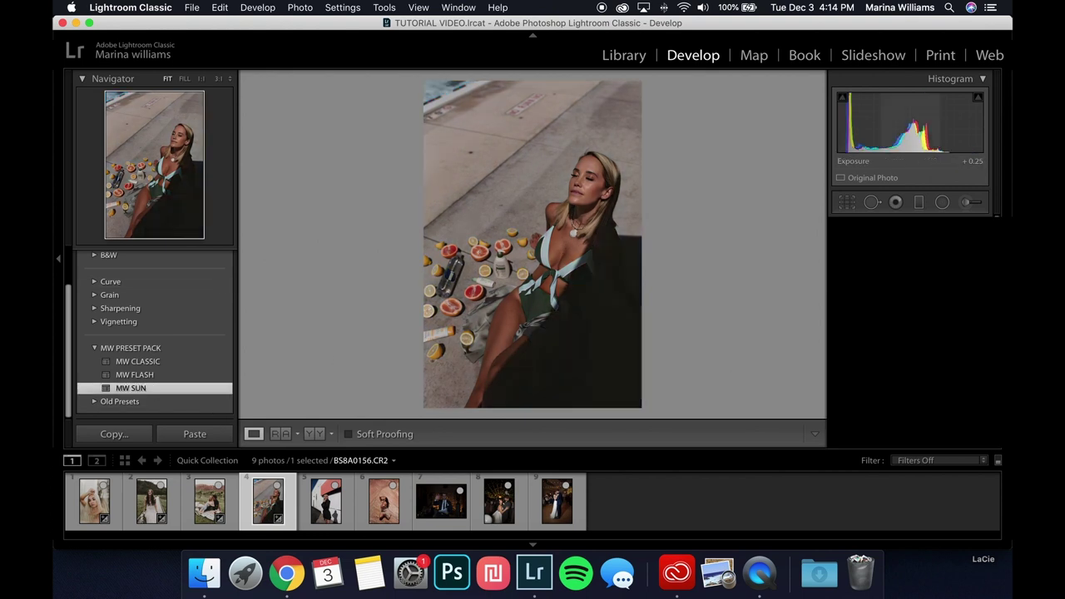
left_click_drag(914, 356, 918, 358)
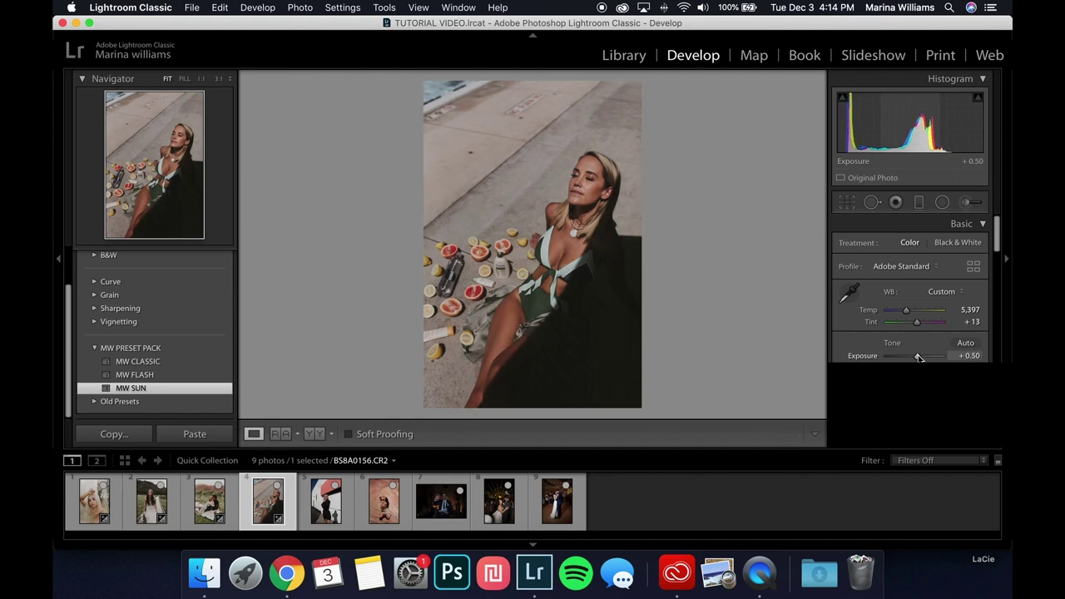
left_click_drag(908, 312, 915, 325)
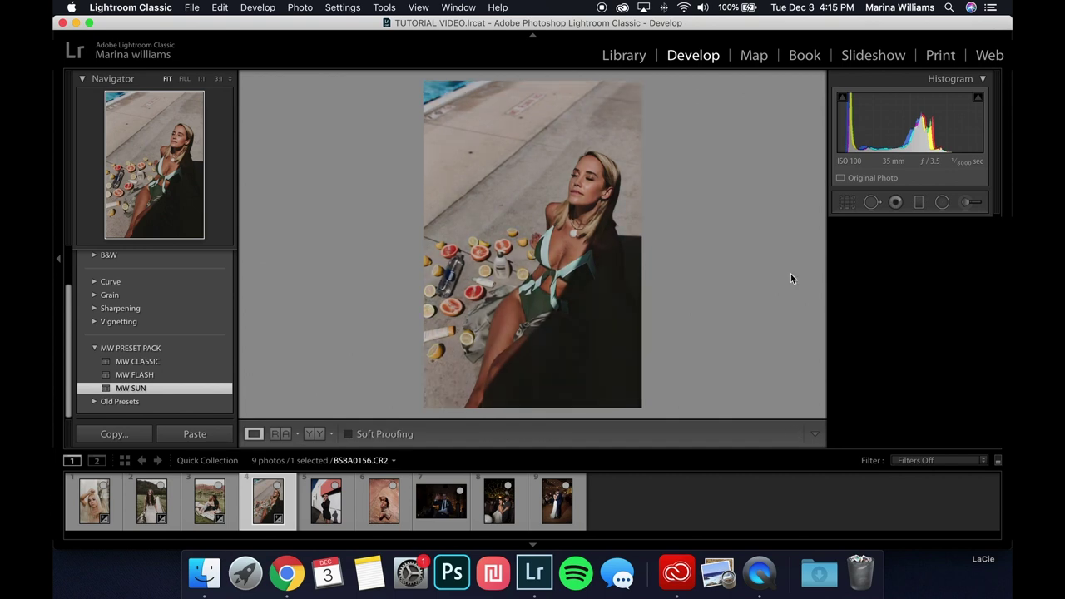
Compare the before and after versions of the fourth photo.
key("backslash")
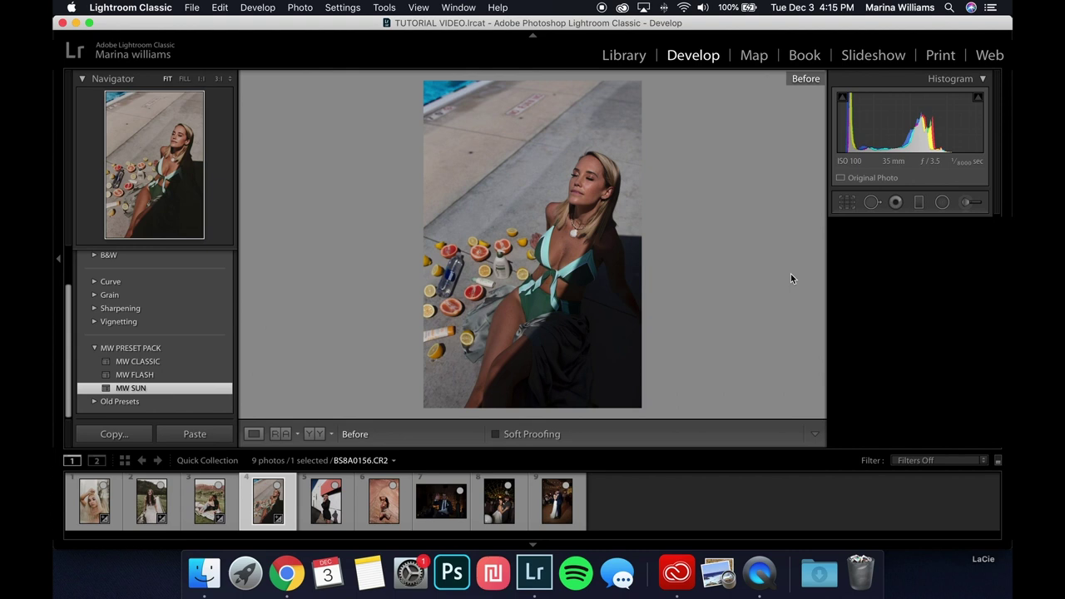
key("backslash")
key("backslash")
key("backslash")
Apply the MW SUN preset to the fifth photo and set exposure to +0.40 and temperature to 5,579.
key("Right")
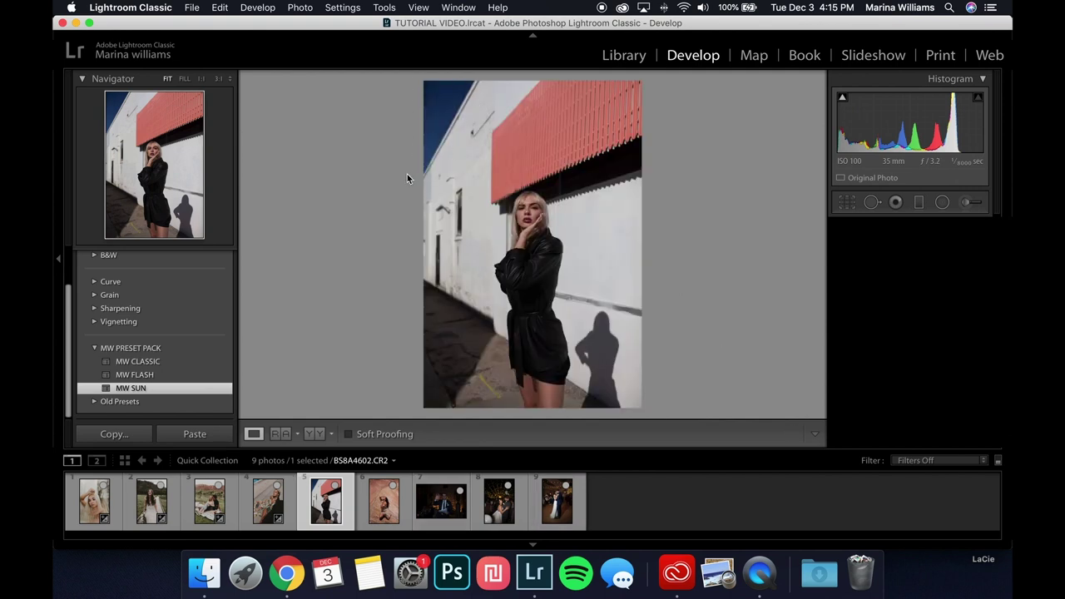
left_click(142, 388)
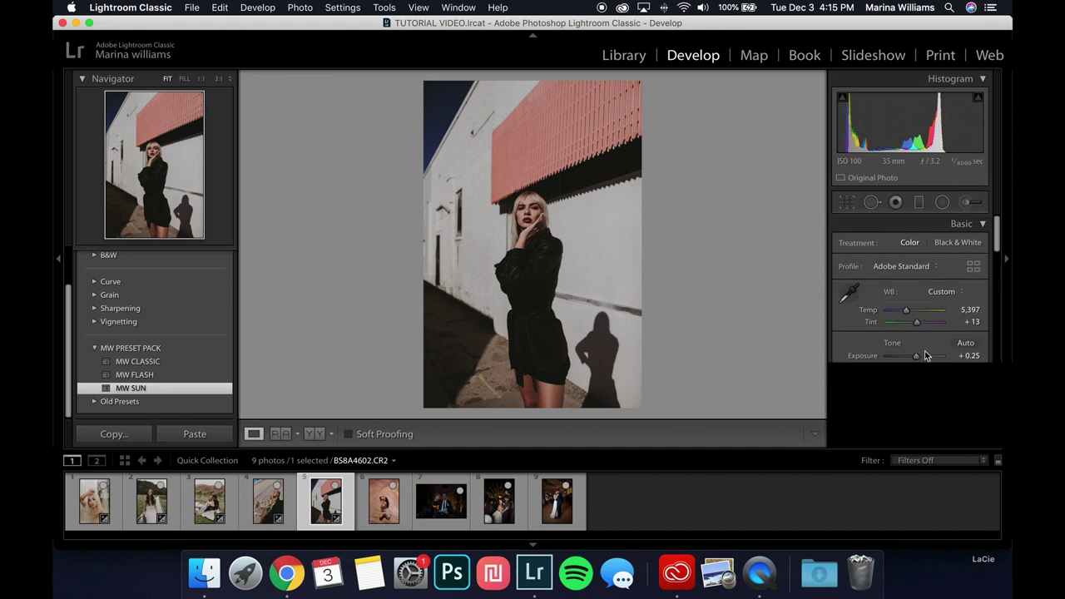
left_click_drag(916, 356, 917, 356)
left_click_drag(905, 309, 907, 313)
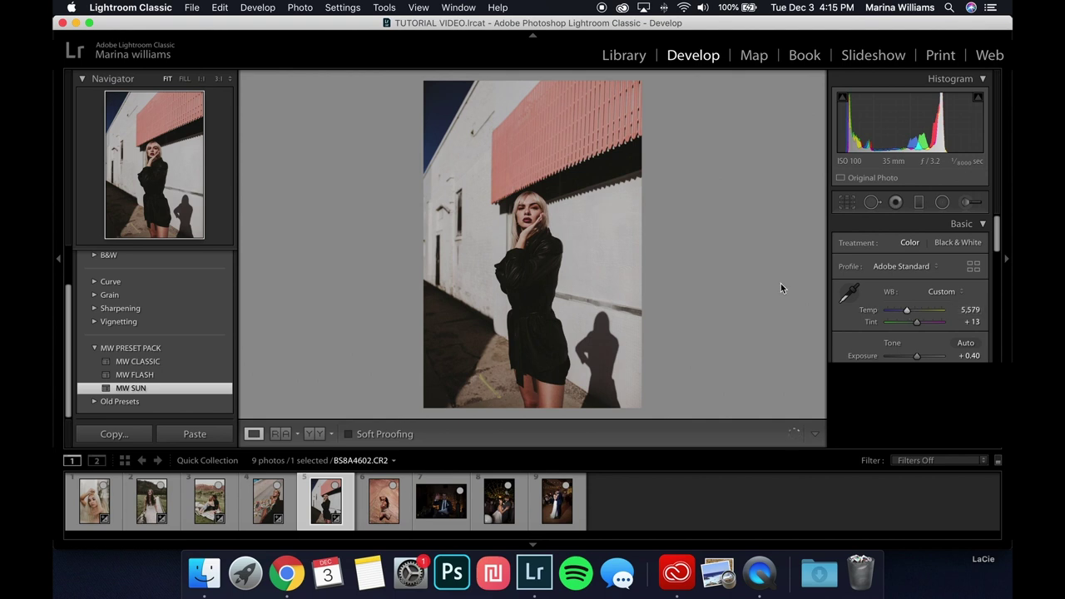
Compare the before and after versions of the fifth photo, the woman in black by the white wall.
key("backslash")
key("backslash")
key("backslash")
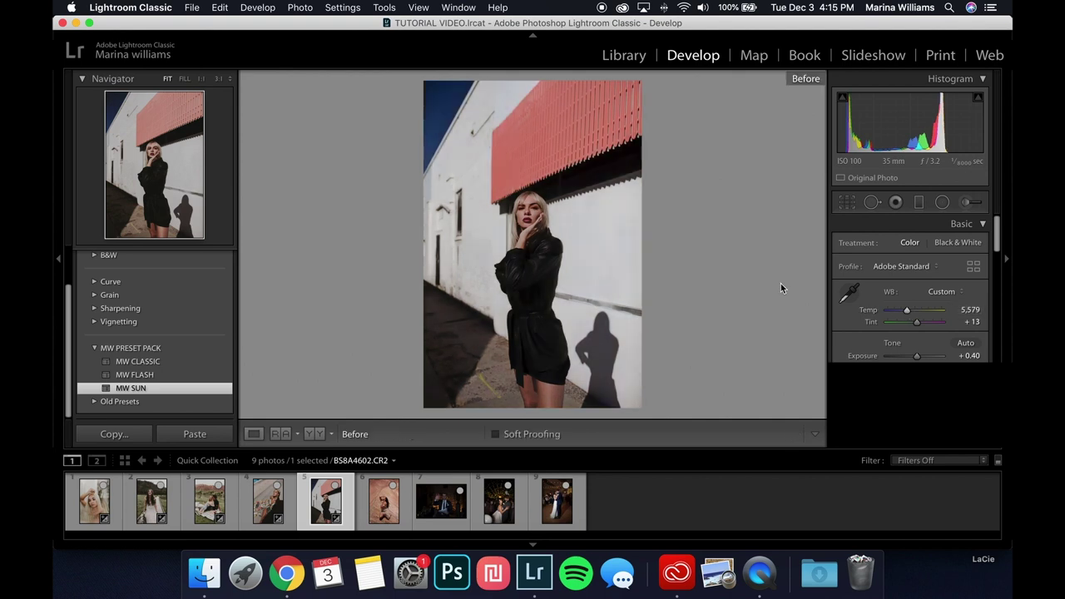
key("backslash")
Enable profile corrections on the sixth photo, apply the MW SUN preset and slightly lower its tint.
key("Right")
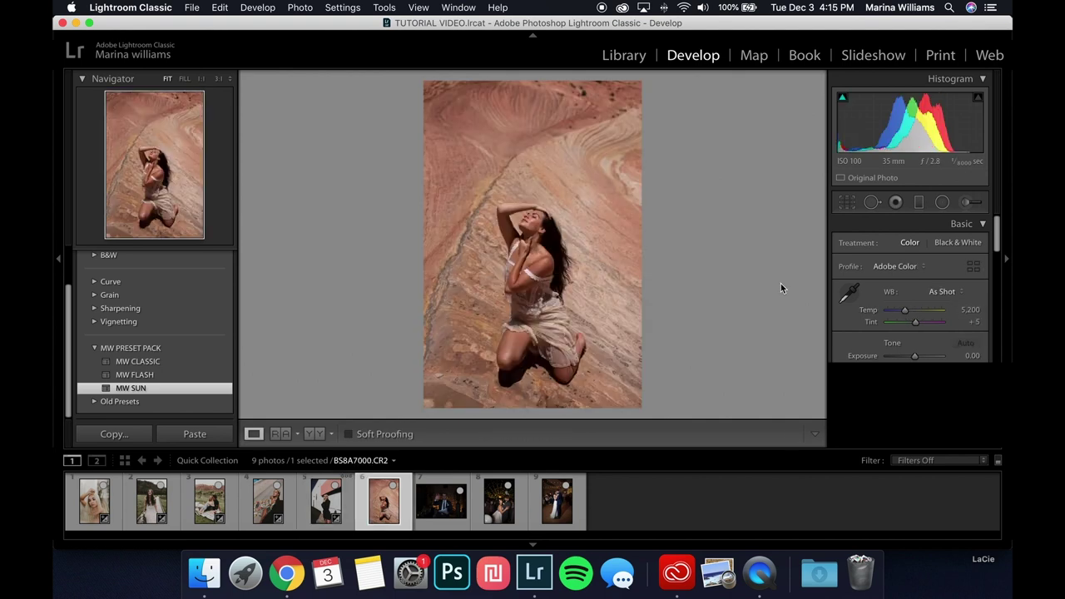
scroll(912, 324, "down", 10)
left_click(885, 297)
left_click(213, 388)
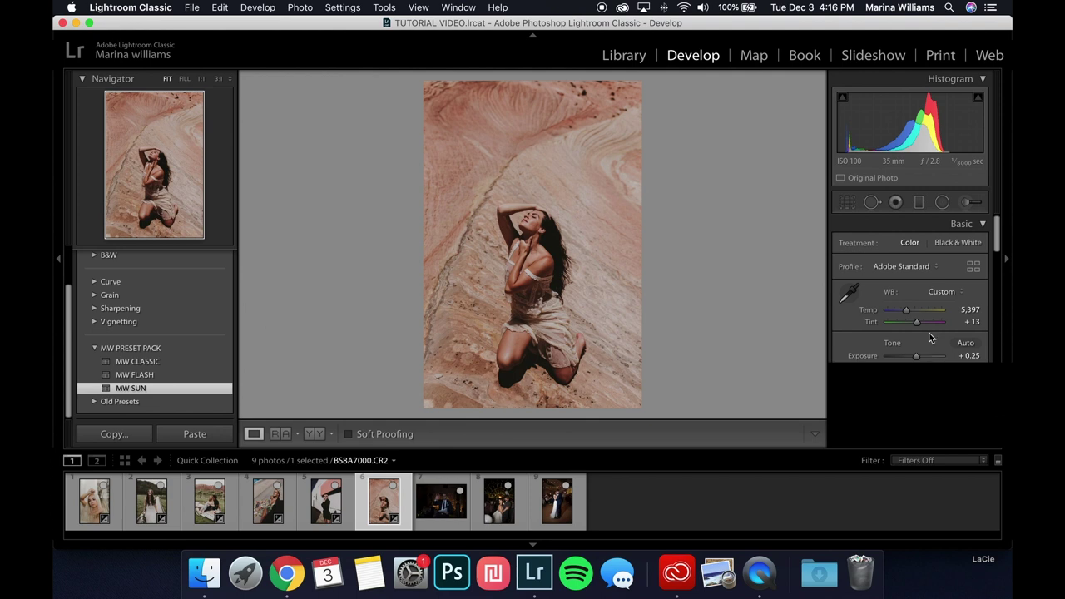
left_click_drag(917, 326, 916, 327)
scroll(878, 308, "down", 2)
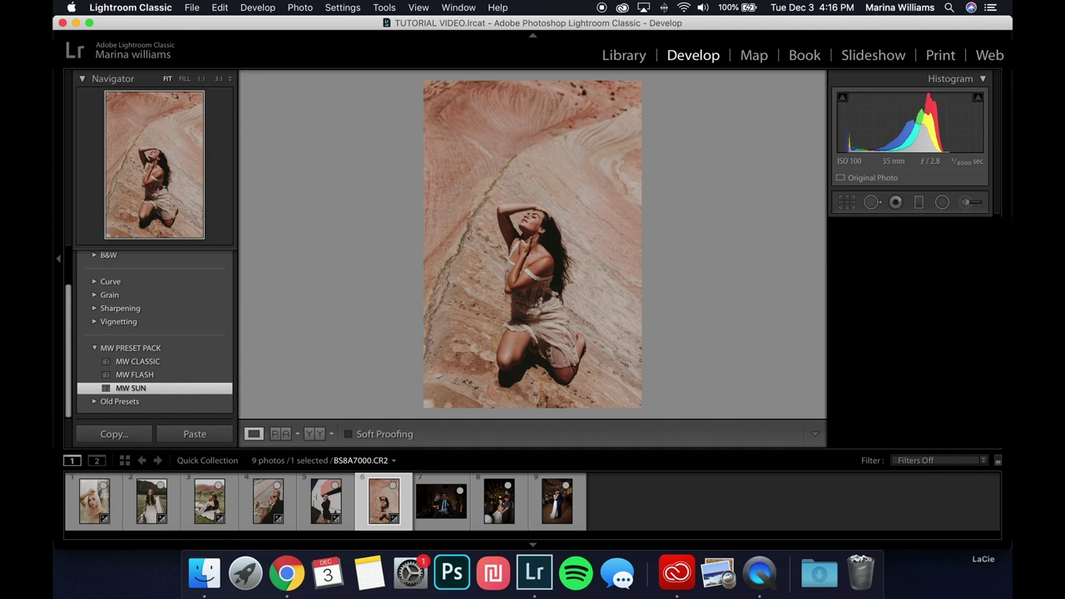
Enable profile corrections on the seventh photo and apply MW FLASH with exposure +1.70, temperature 5,917 and tint +10.
key("Right")
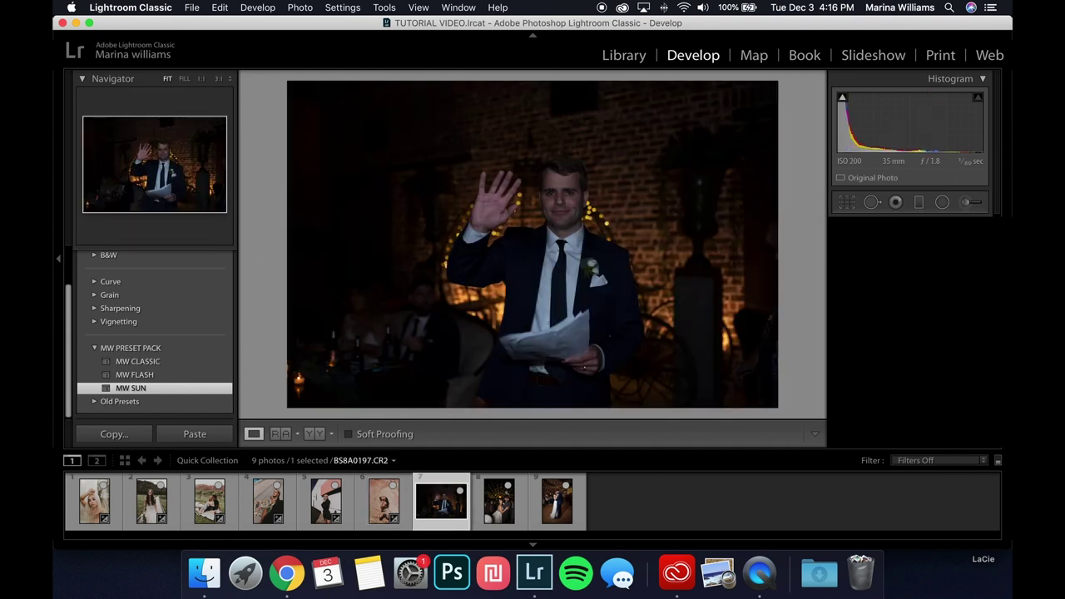
left_click(873, 327)
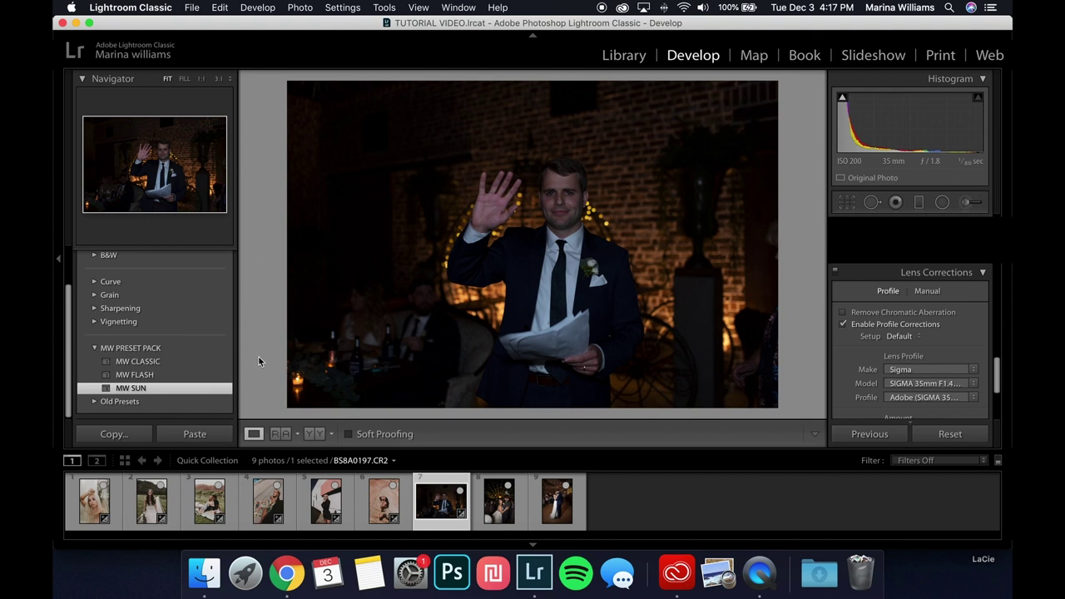
left_click(214, 374)
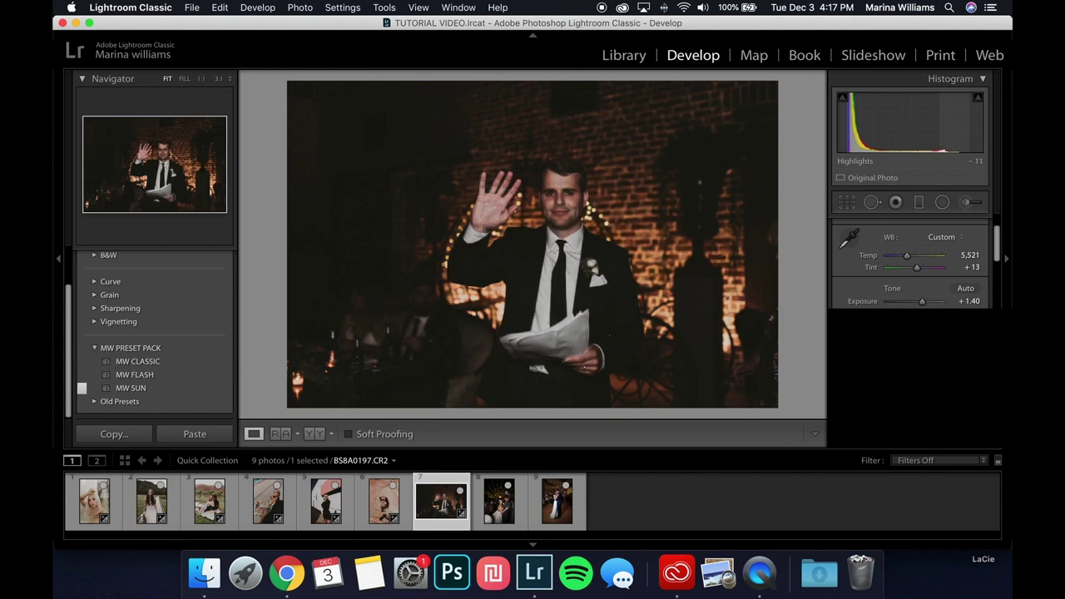
left_click_drag(920, 302, 923, 303)
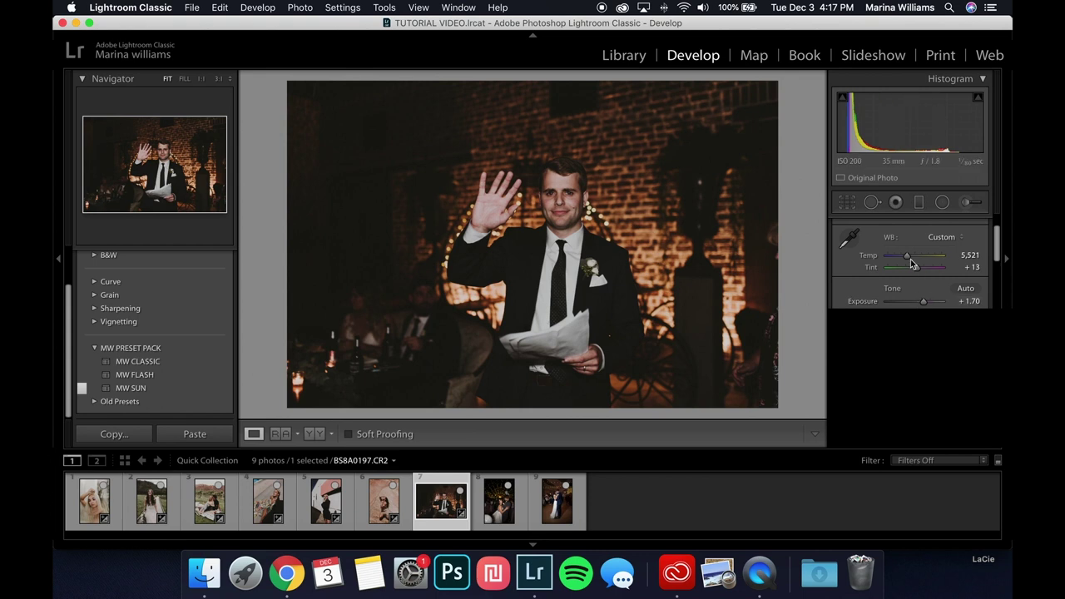
left_click_drag(916, 270, 908, 259)
Compare the before and after versions of the seventh photo, the man giving a speech.
key("backslash")
key("backslash")
key("backslash")
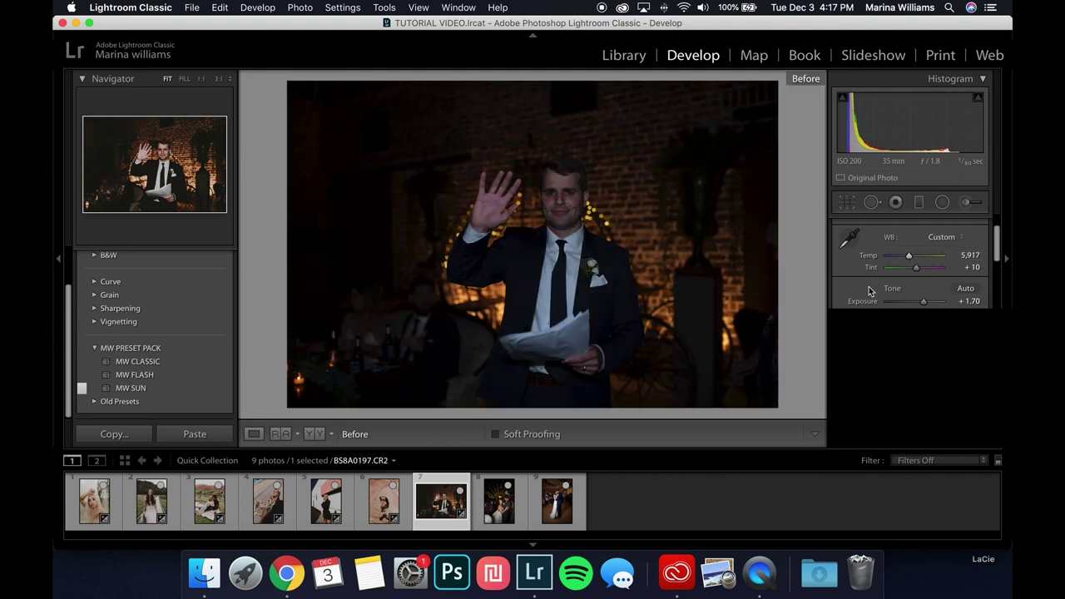
key("backslash")
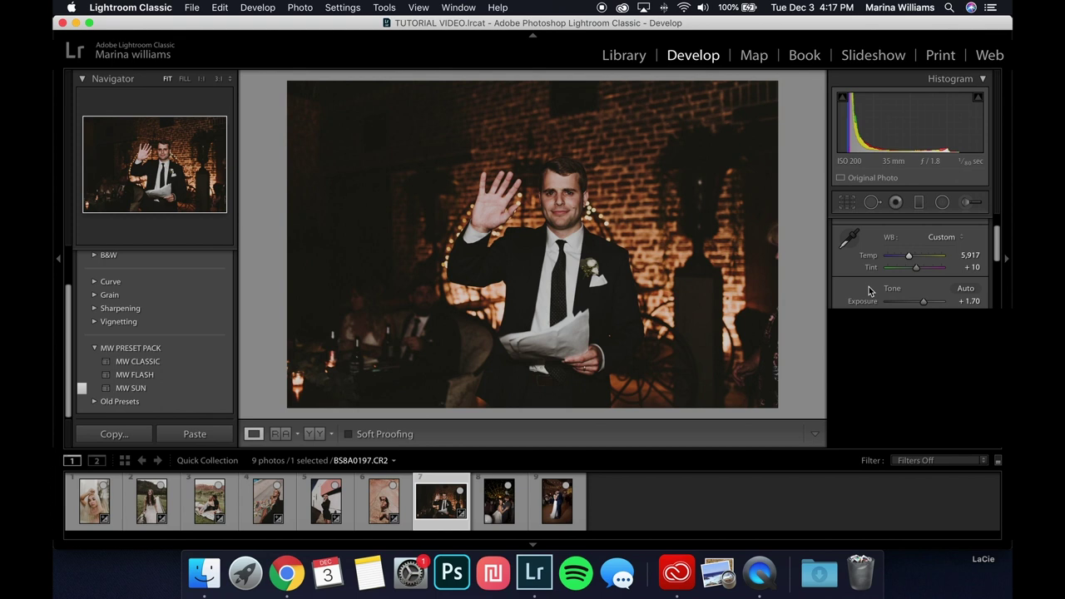
Enable profile corrections on the eighth photo, the couple under string lights, and apply the MW FLASH preset.
key("Right")
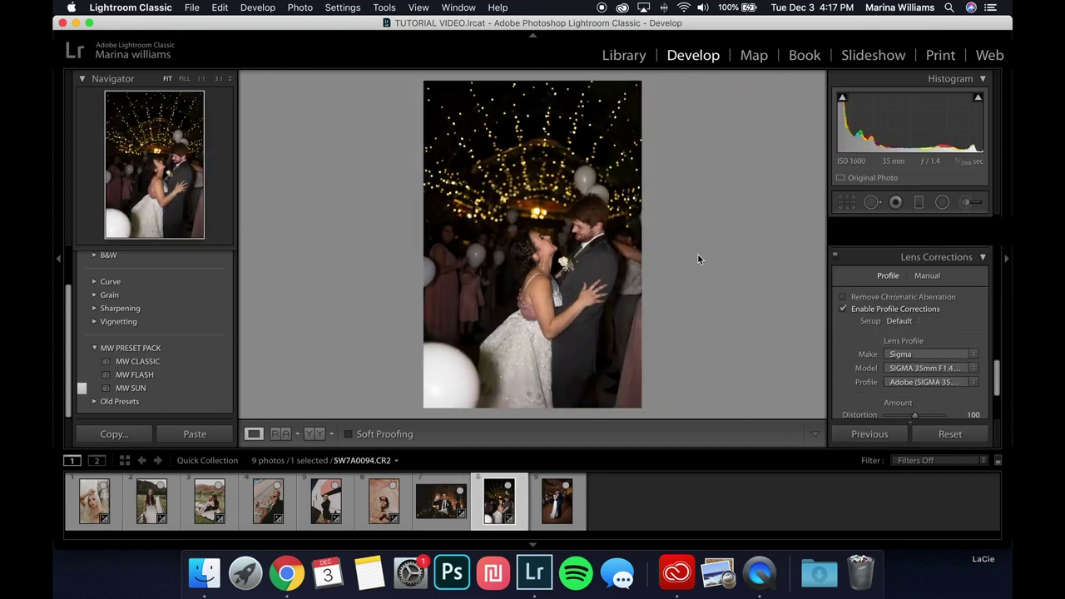
left_click(866, 311)
left_click(867, 311)
left_click(182, 375)
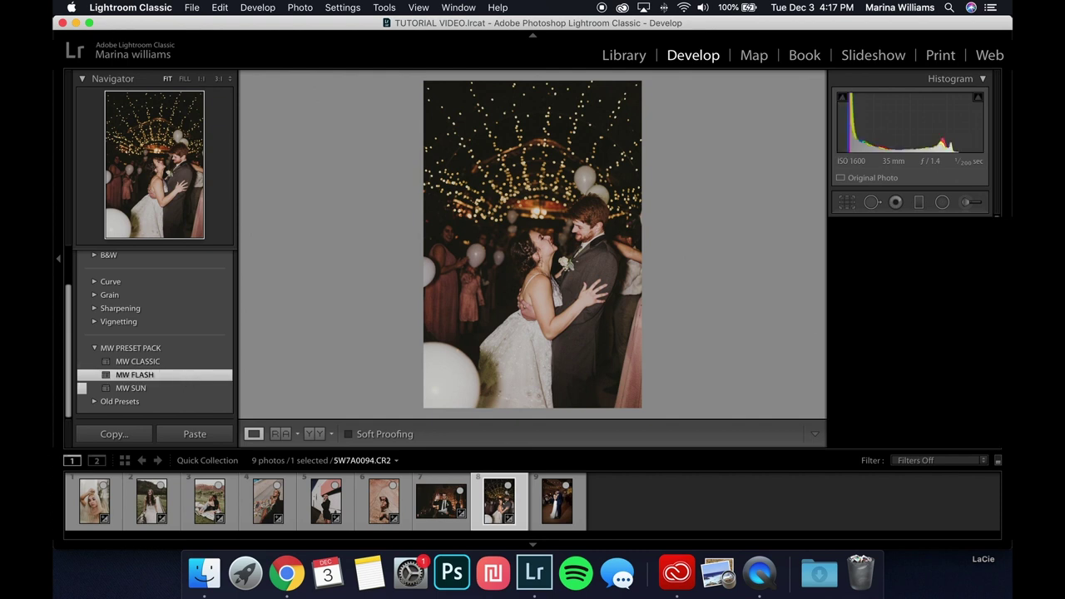
Set the eighth photo's exposure to +0.90, temperature to 5,818 and tint to +16, and lower highlights to about -48.
left_click_drag(925, 356, 921, 357)
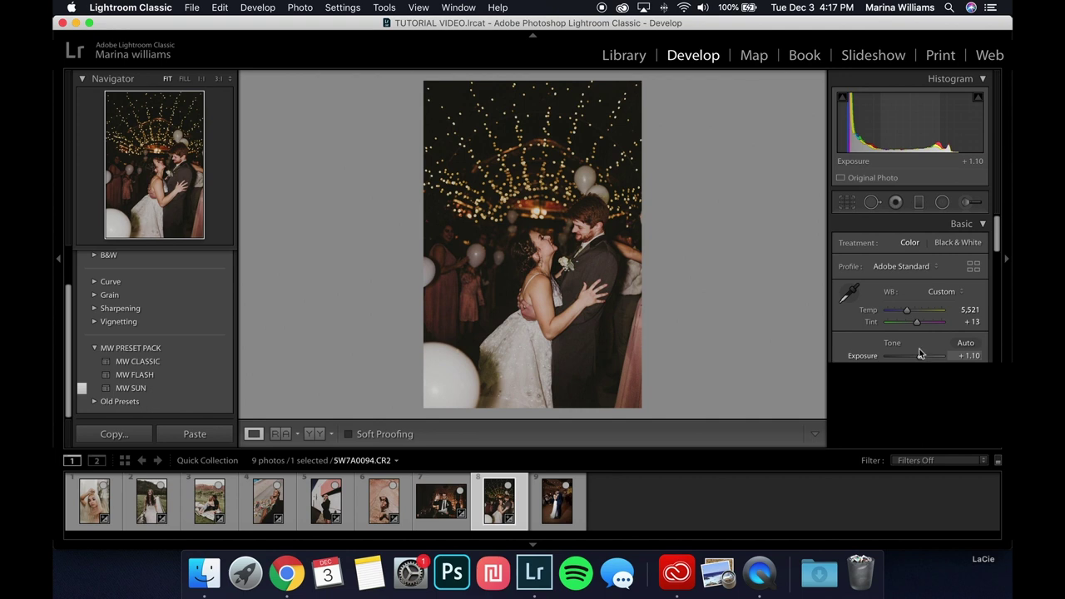
left_click_drag(919, 325, 908, 312)
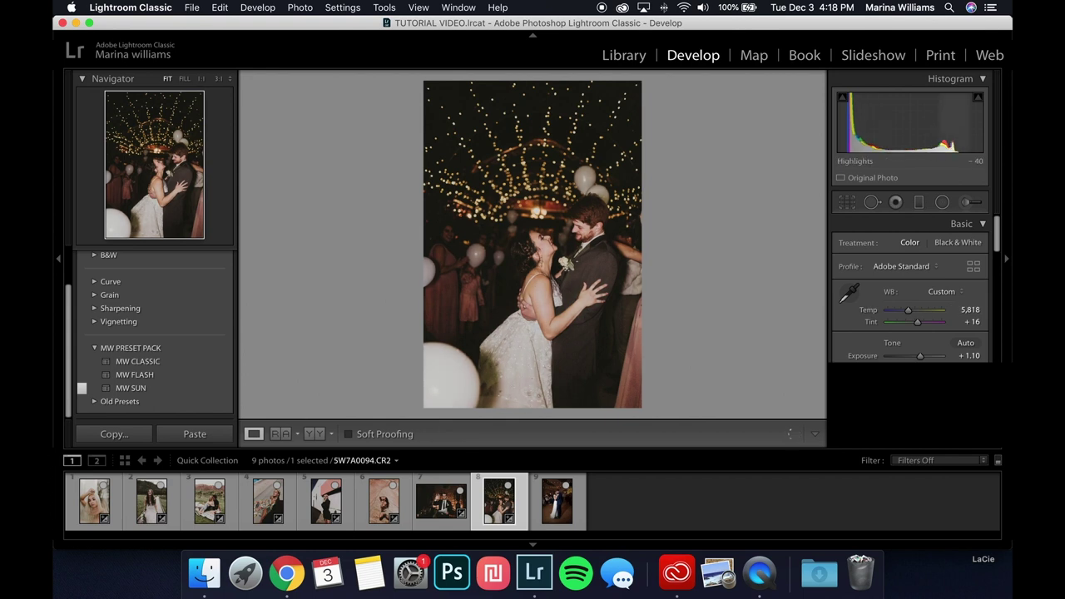
mouse_move(940, 125)
left_mouse_down()
mouse_move(973, 125)
mouse_move(919, 125)
mouse_move(934, 125)
left_mouse_up()
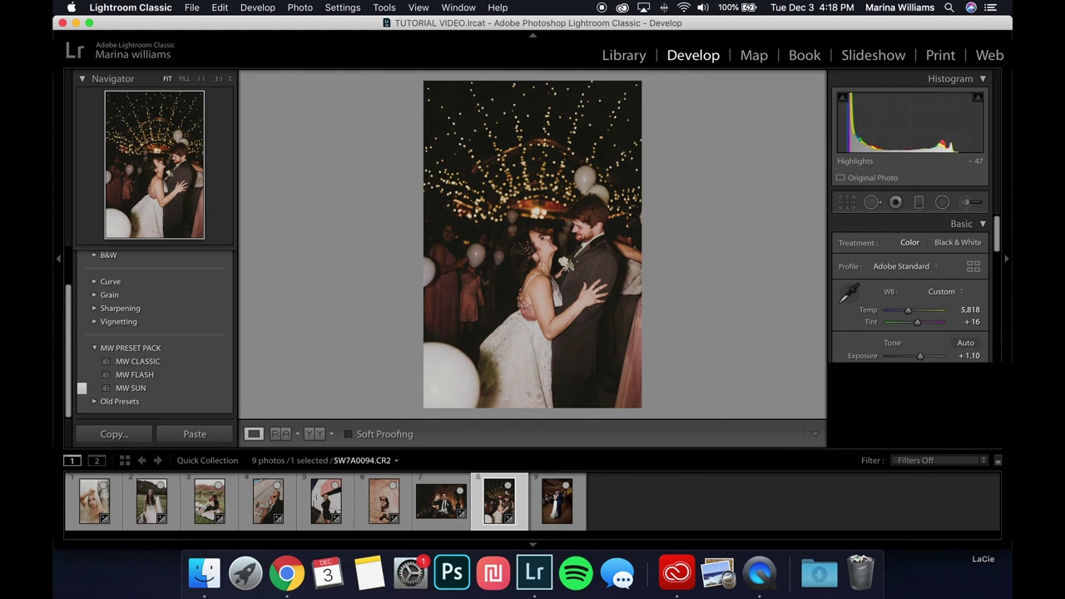
left_click_drag(921, 356, 919, 358)
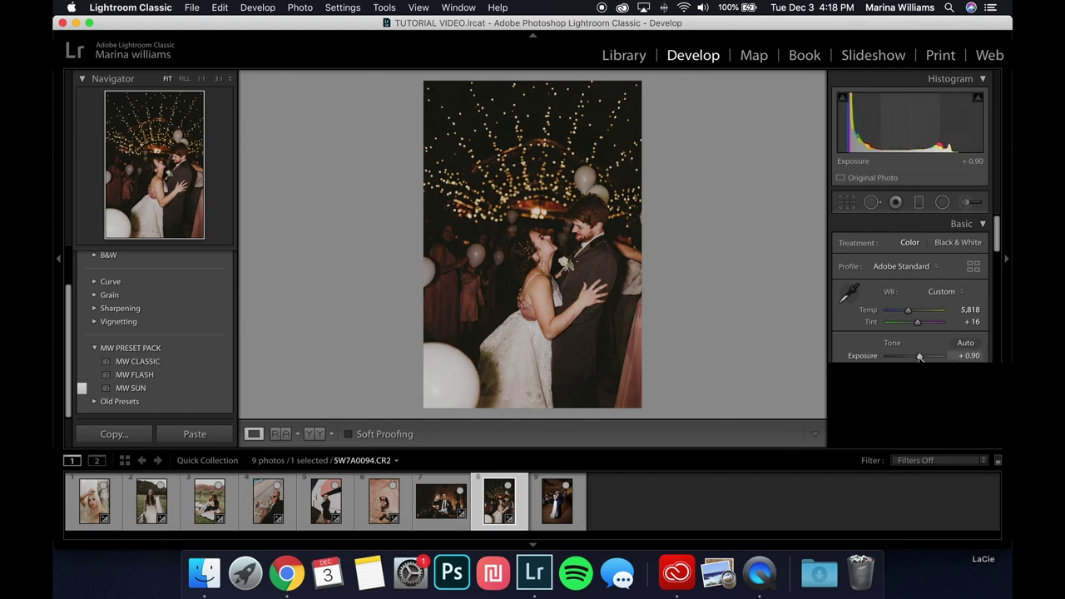
Compare the before and after versions of the eighth photo.
key("backslash")
key("backslash")
key("backslash")
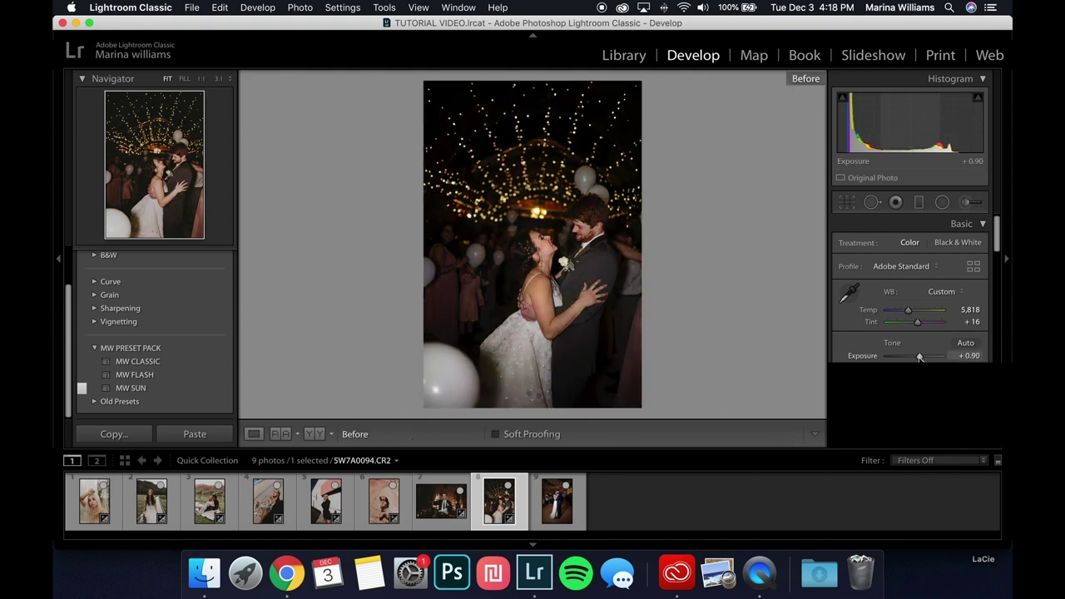
key("backslash")
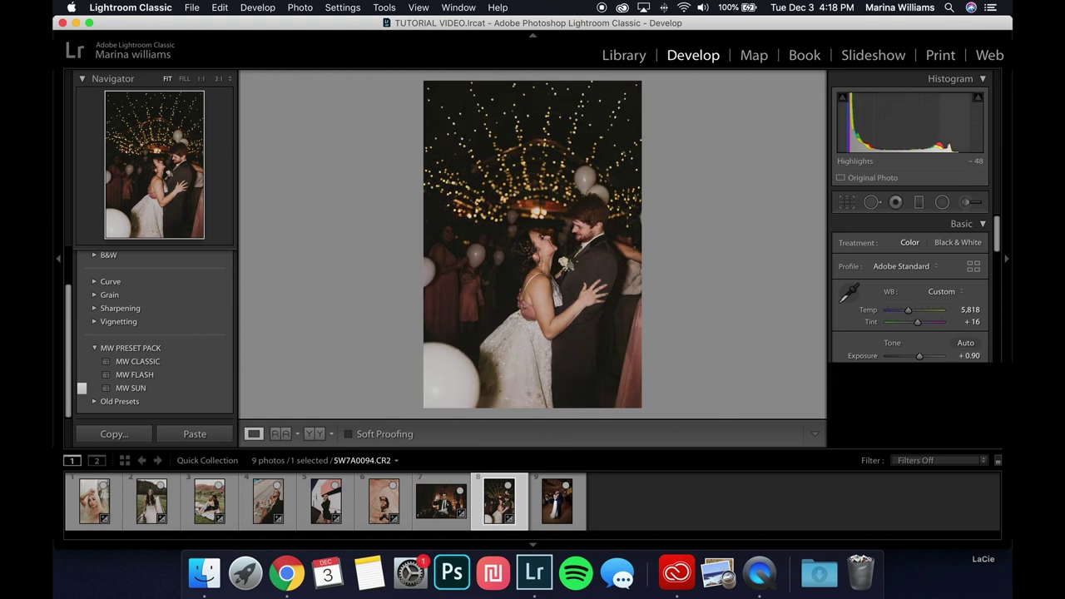
key("backslash")
key("backslash")
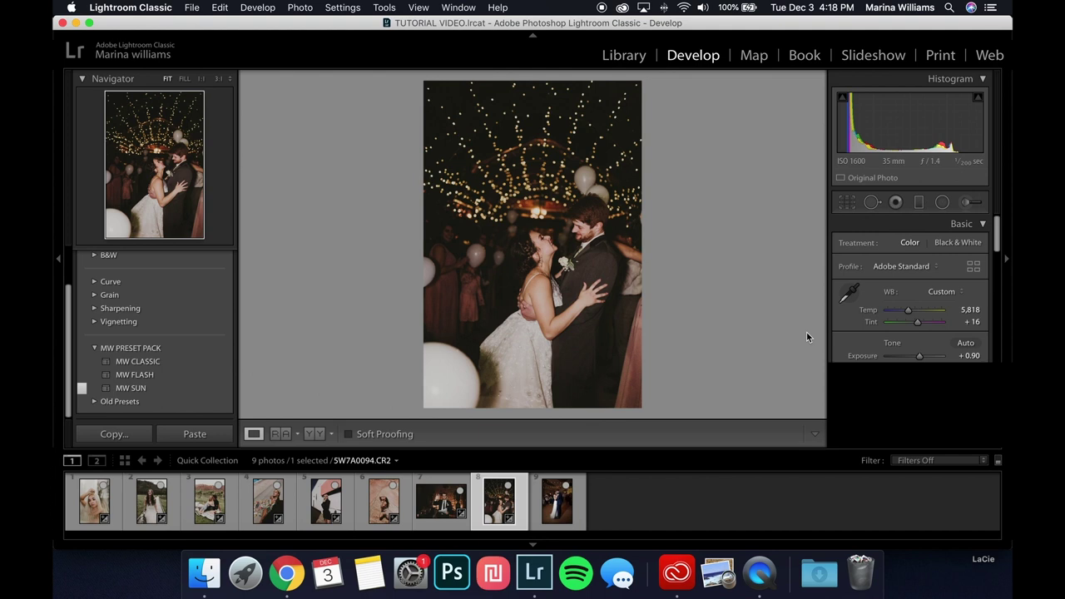
Enable profile corrections on the ninth photo, the first-dance couple, and apply the MW FLASH preset.
key("Right")
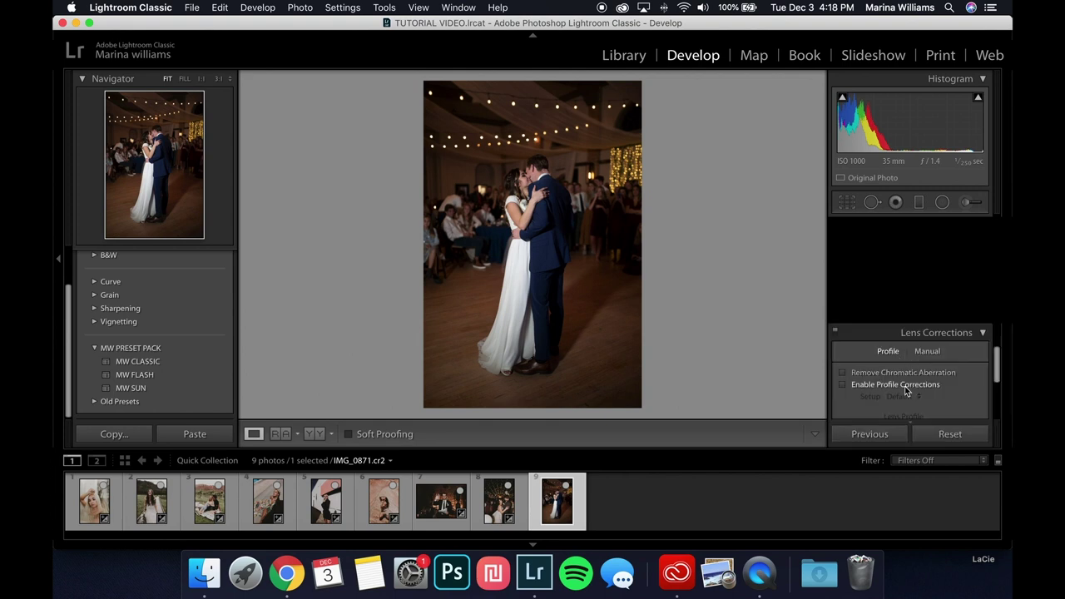
left_click(906, 385)
scroll(889, 345, "up", 5)
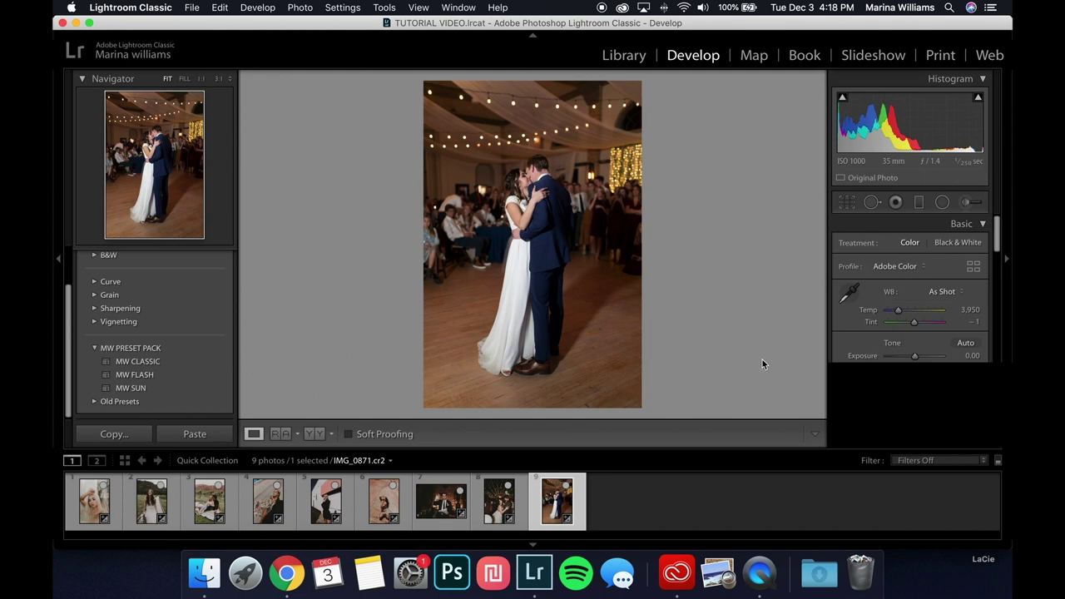
left_click(216, 377)
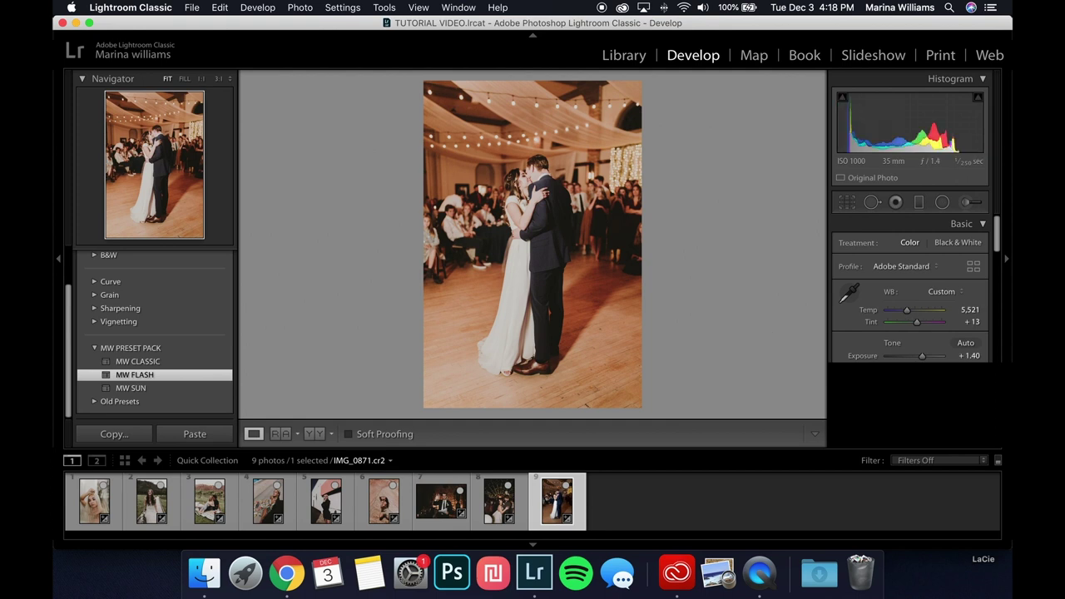
Set the ninth photo's exposure to +0.55, temperature to 4,596 and tint to +7.
left_click_drag(921, 356, 920, 358)
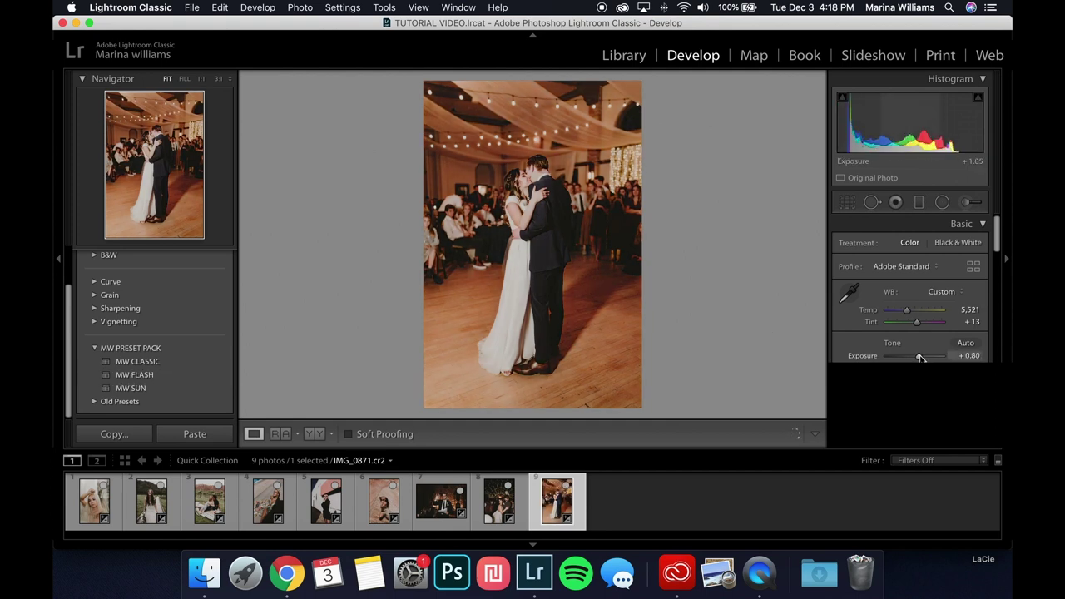
left_click_drag(905, 309, 901, 310)
left_click_drag(918, 356, 917, 357)
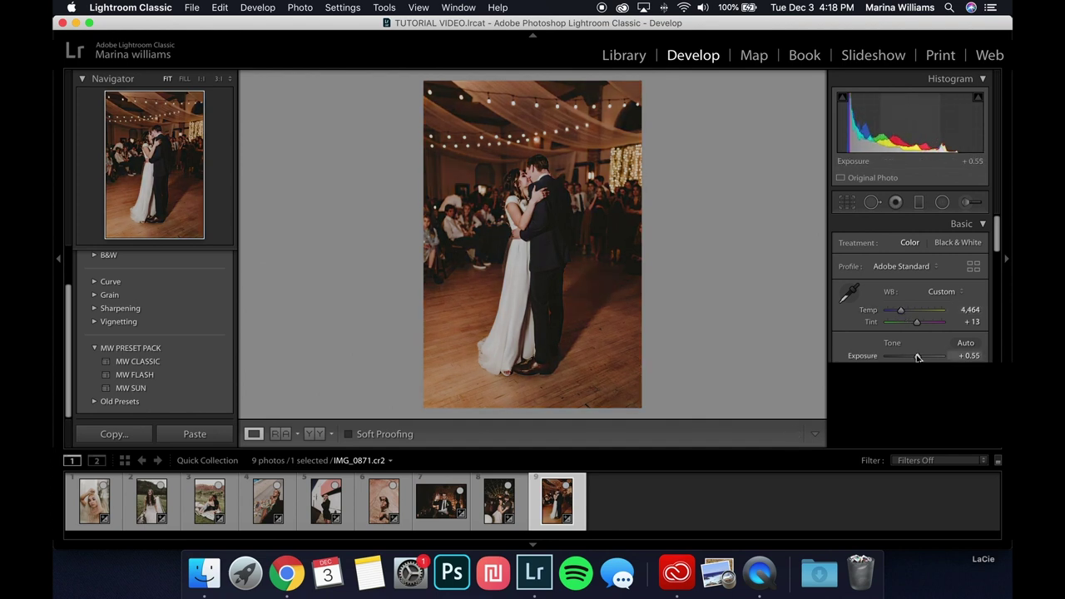
left_click_drag(916, 323, 902, 312)
Compare the before and after versions of the ninth photo, and return to the Library grid of all photos.
key("backslash")
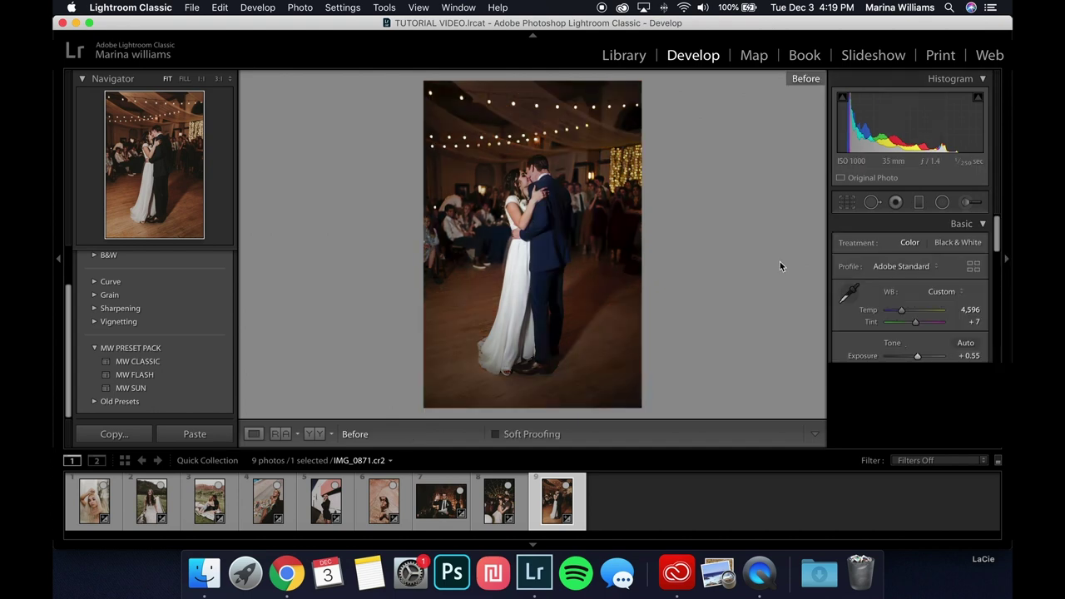
key("backslash")
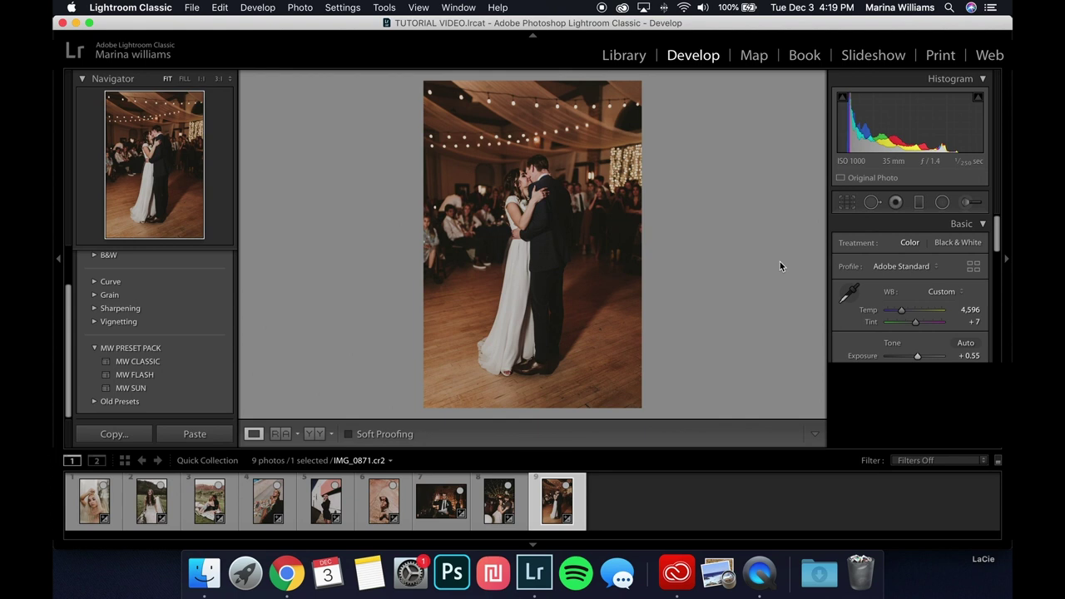
key("backslash")
key("backslash")
key("g")
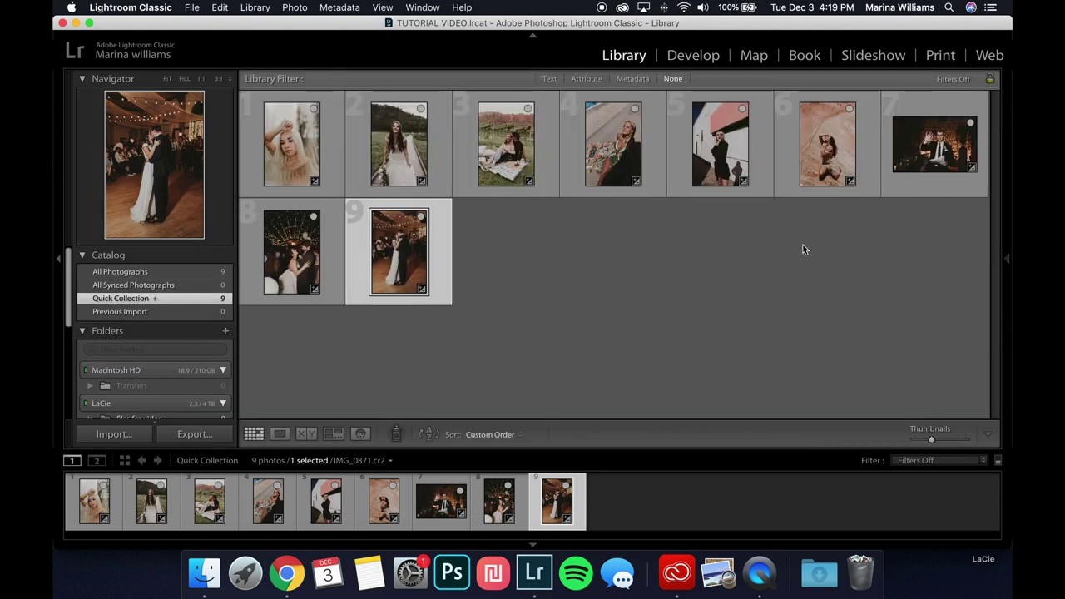